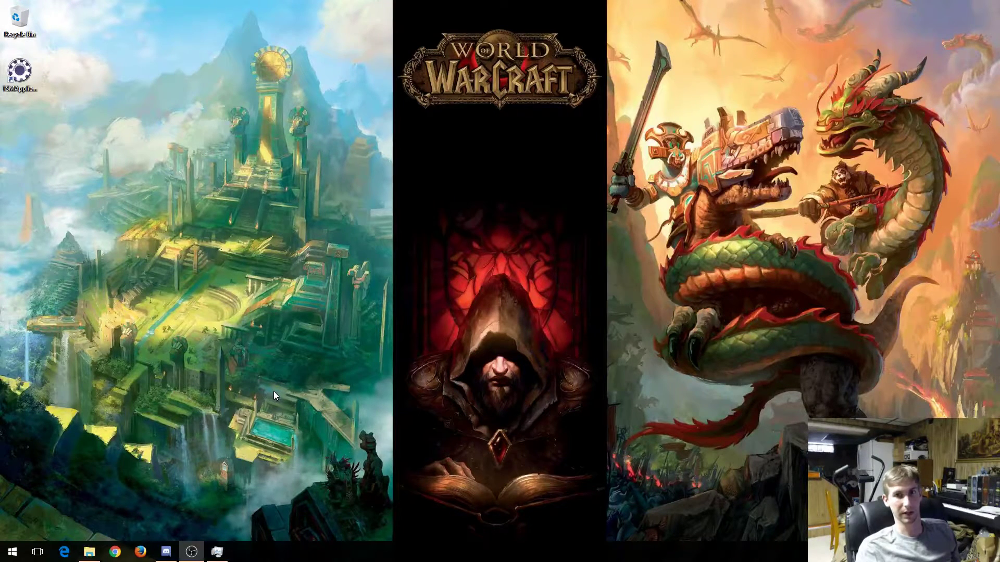
Step: Launch CHIRP and open the radio image IC2Josh.img from the Baofeng Configs folder
click(13, 552)
click(479, 366)
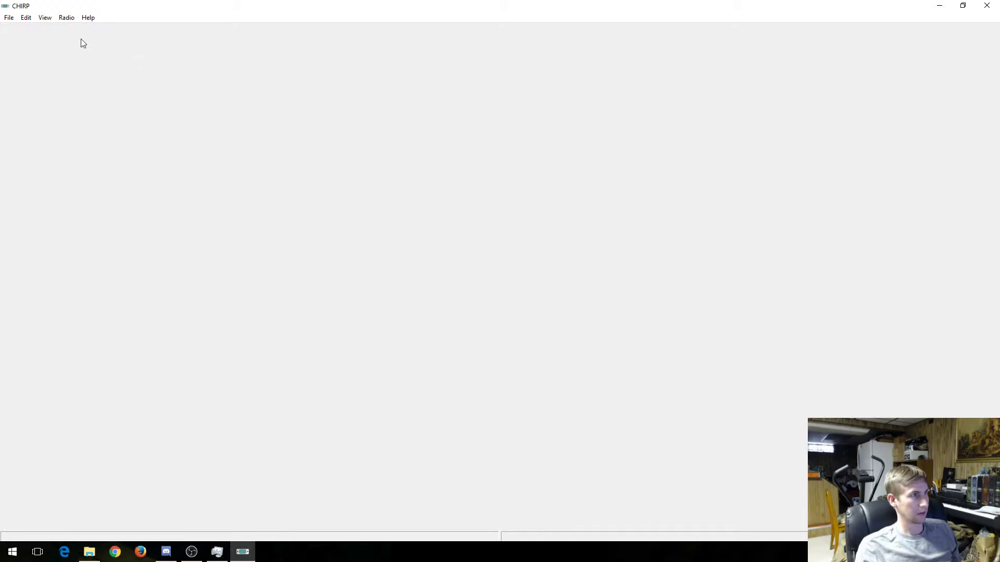
click(10, 21)
click(21, 41)
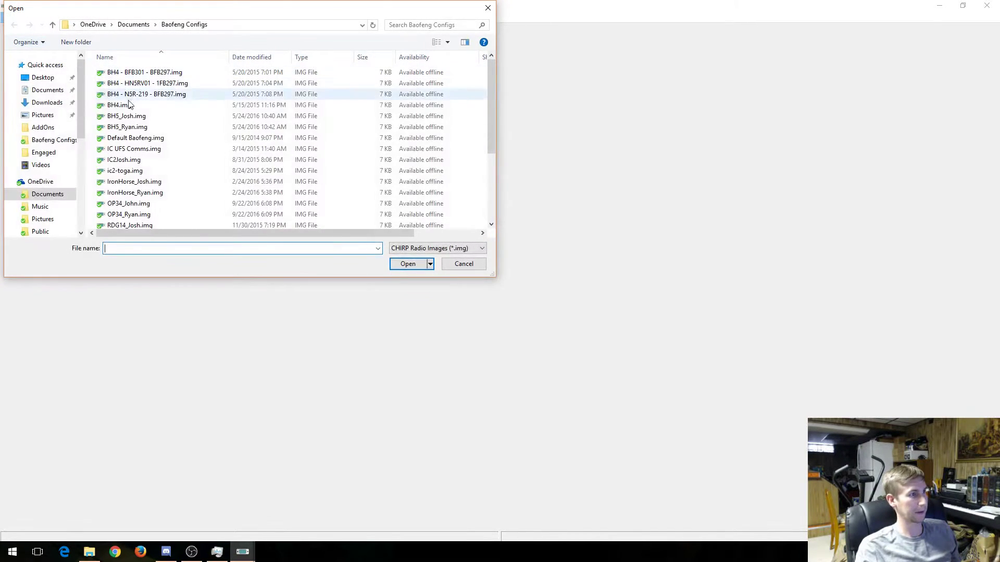
double_click(142, 160)
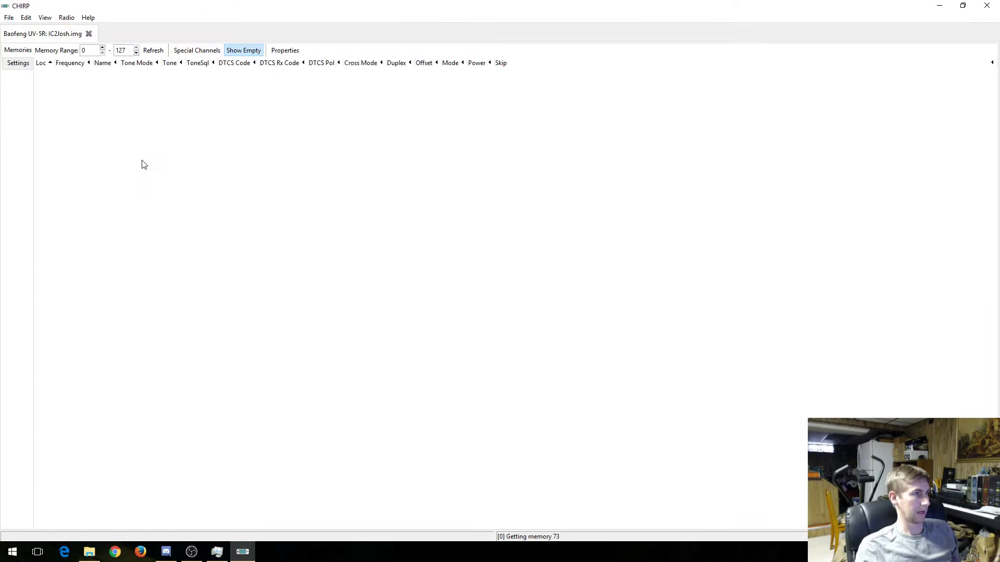
Step: Review the memory channels of the opened radio image, and close the image
click(17, 63)
click(18, 51)
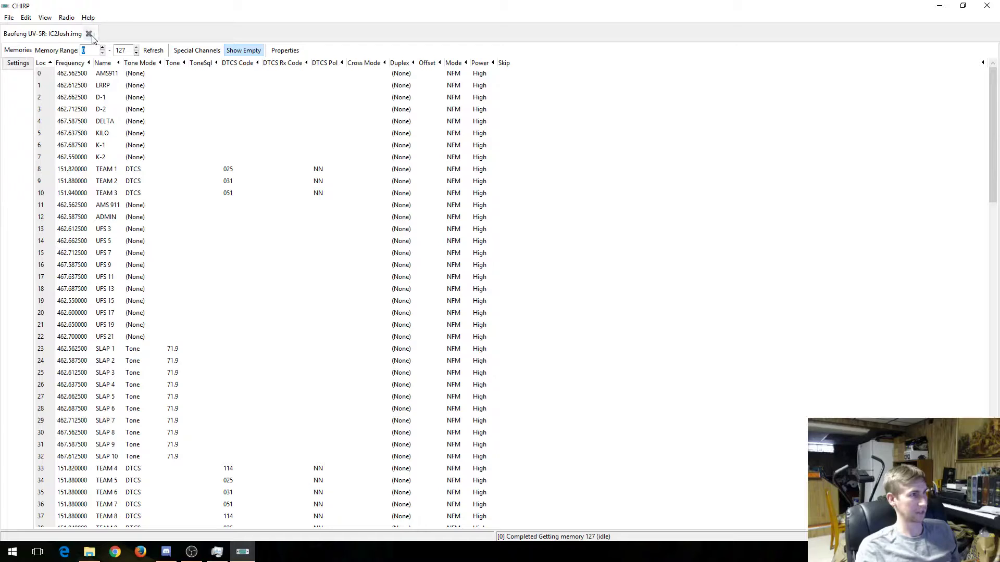
click(89, 35)
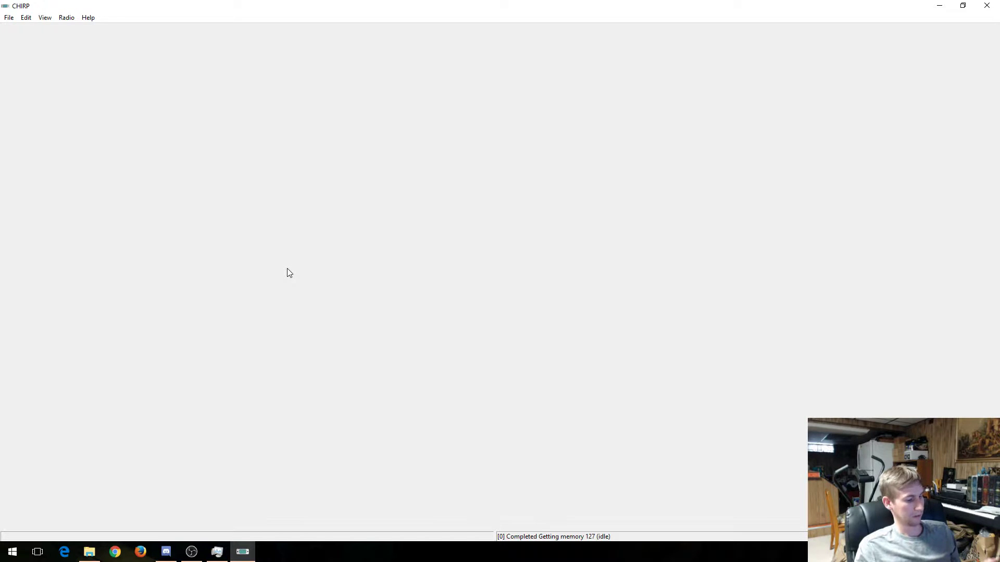
Step: Try to download from the radio on port COM3 with vendor Baofeng and model UV-5R, and dismiss the resulting dialog
click(65, 19)
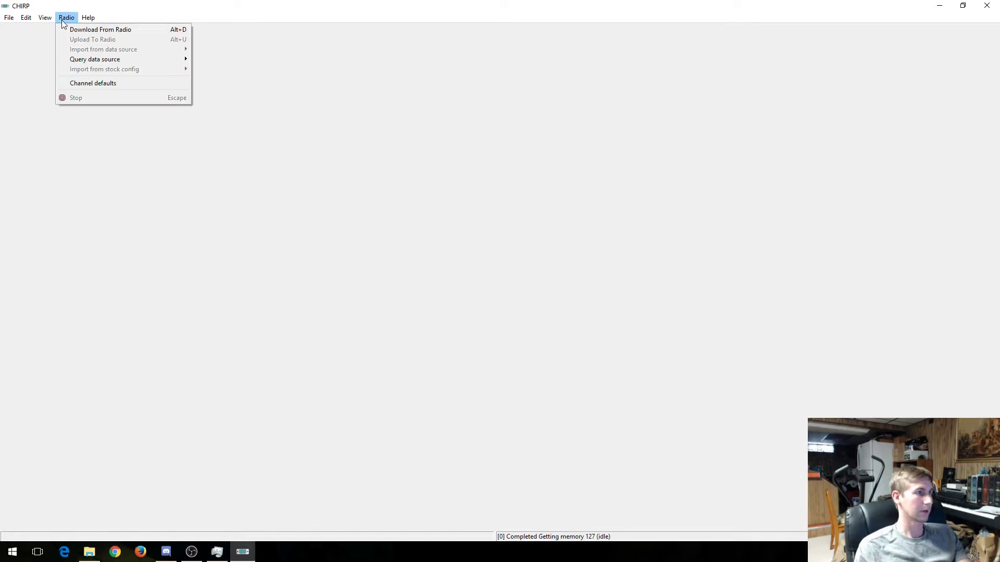
click(96, 31)
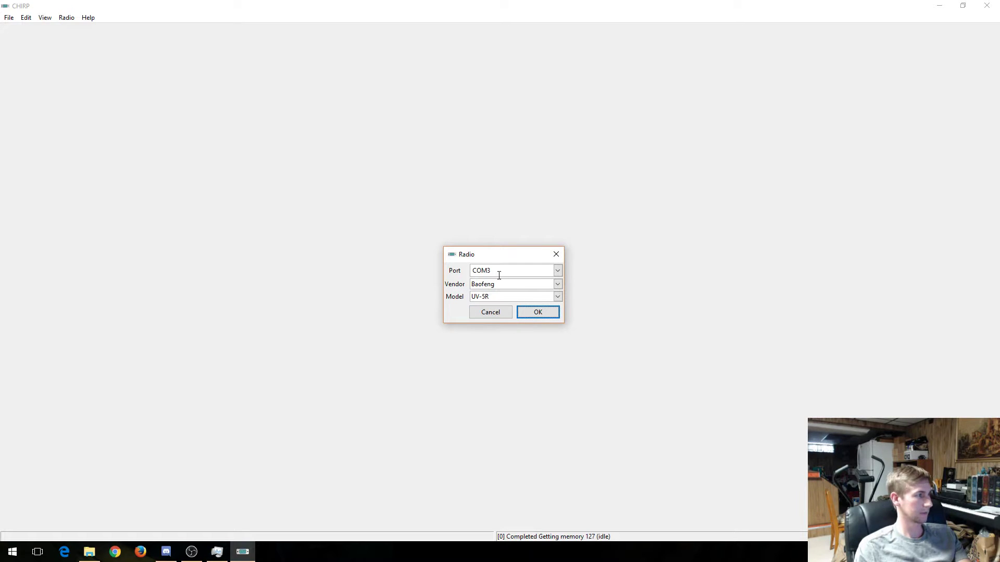
click(549, 268)
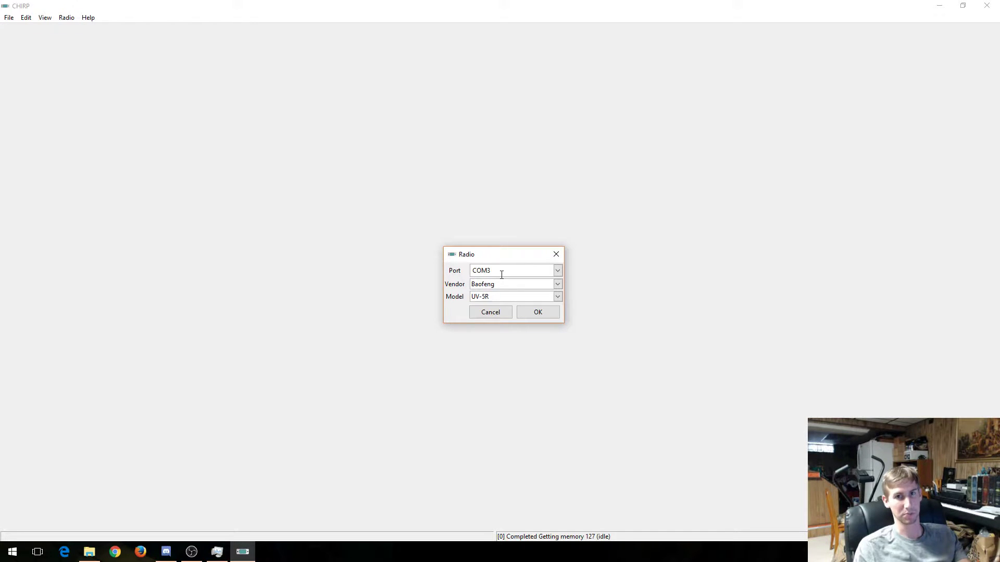
click(557, 285)
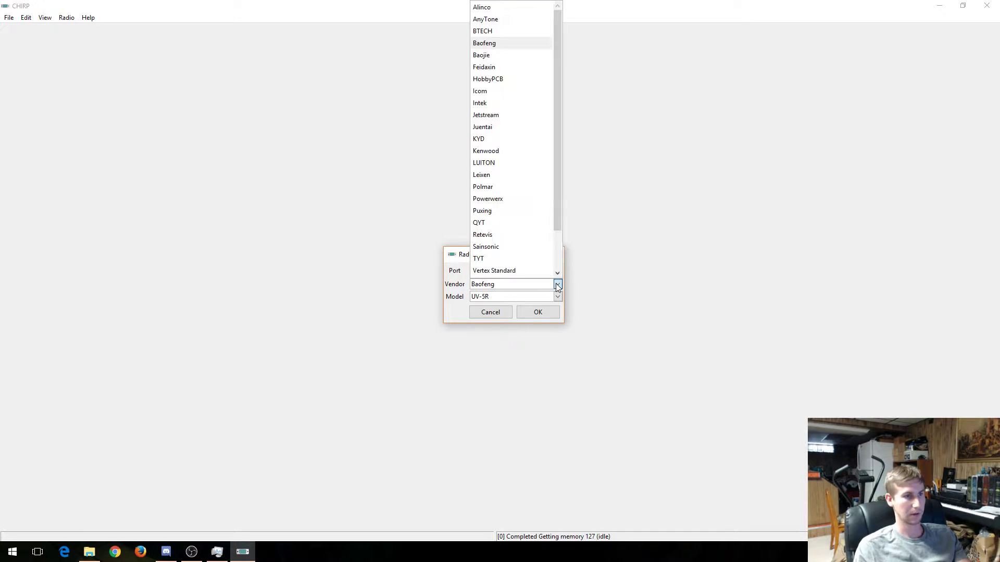
click(558, 285)
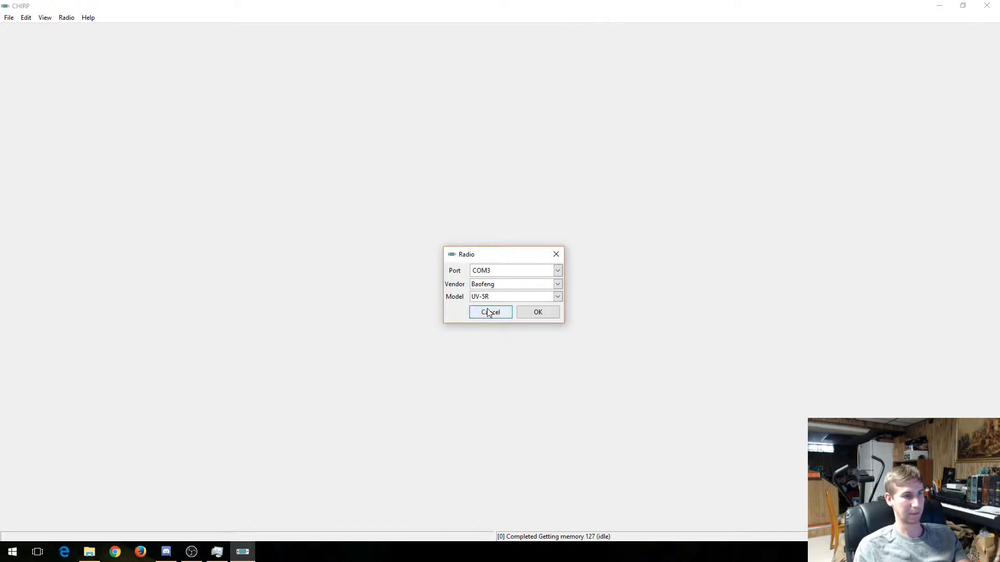
click(536, 313)
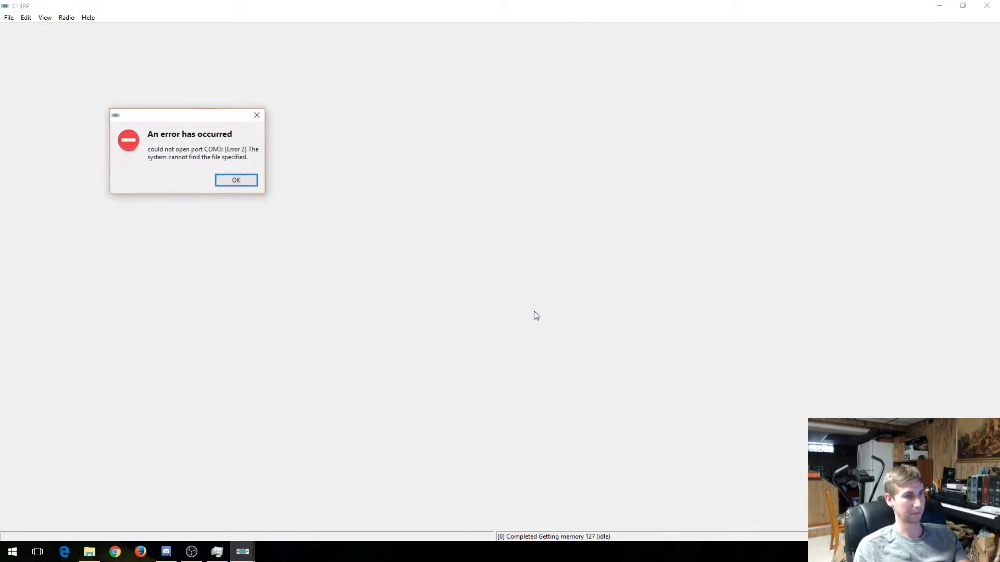
click(246, 184)
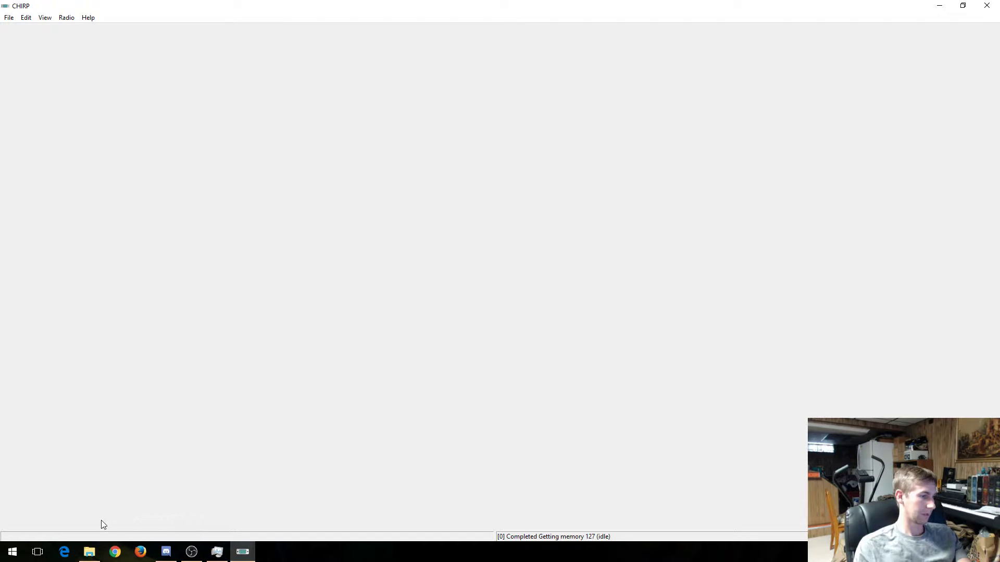
Step: Open Device Manager and select the Prolific USB-to-Serial Comm Port (COM3) under Ports (COM & LPT)
mouse_move(214, 551)
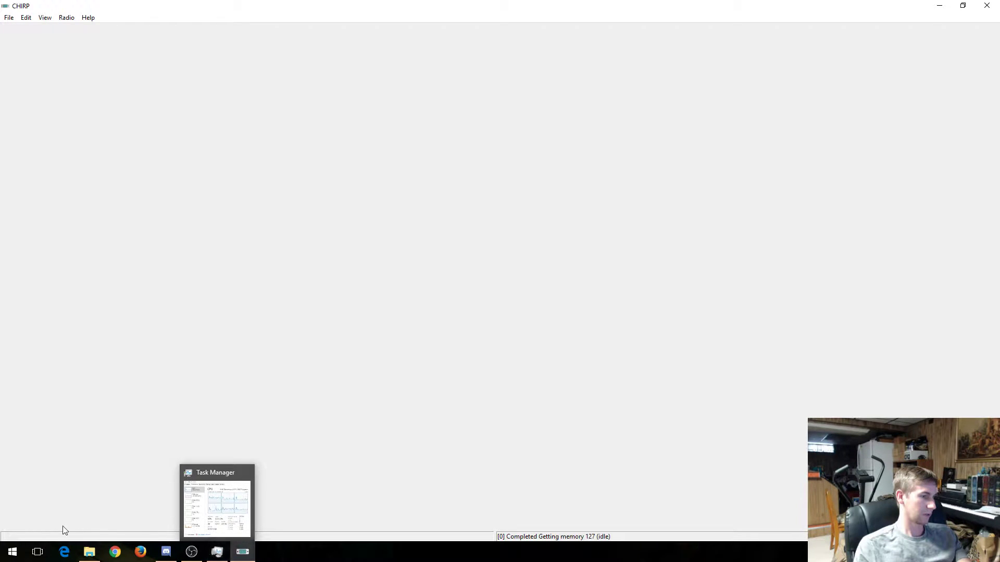
right_click(12, 552)
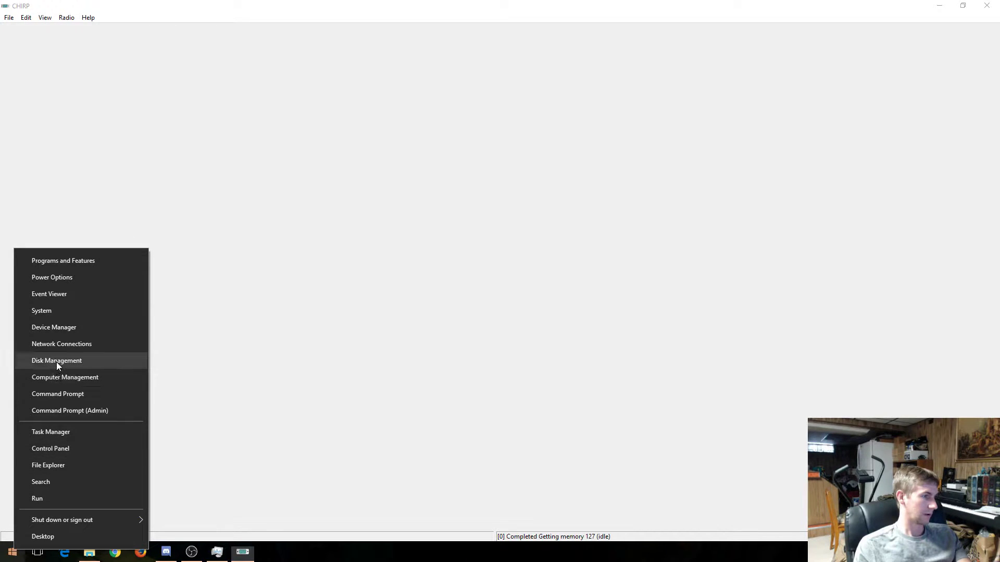
click(52, 327)
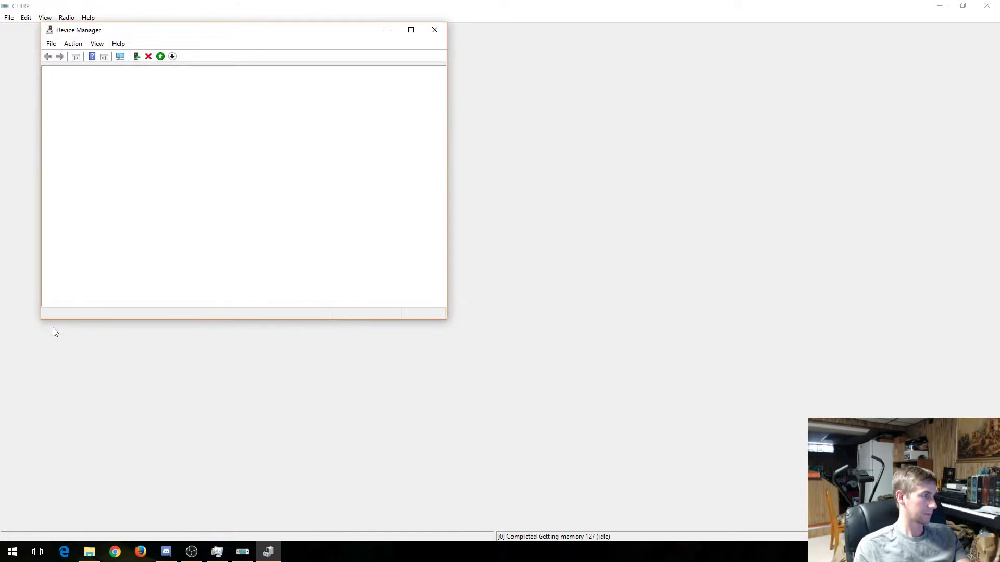
scroll(161, 175, down, 1)
click(117, 204)
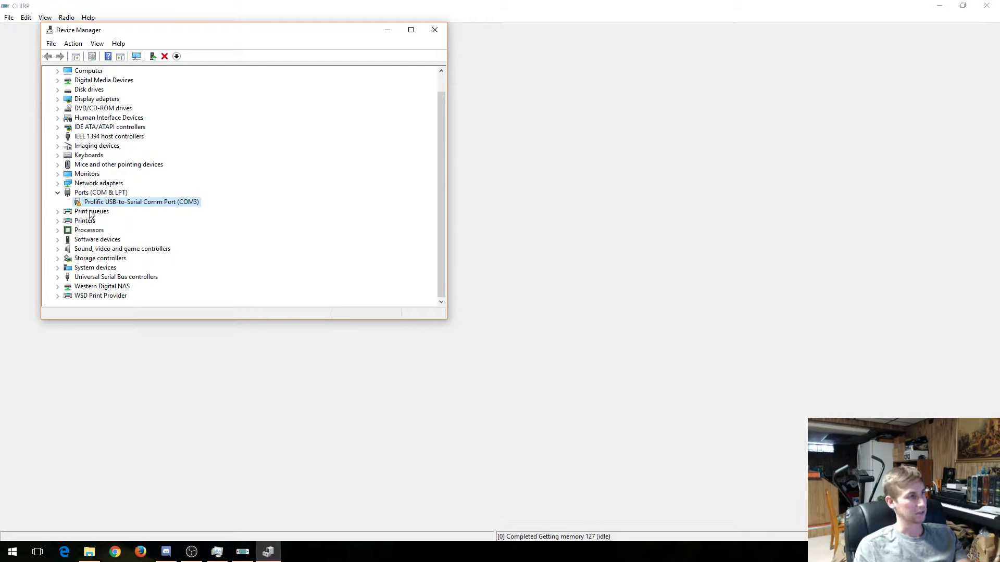
Step: Check which installed driver versions can be picked for the Prolific USB-to-Serial port, and cancel the driver update
right_click(117, 203)
click(162, 209)
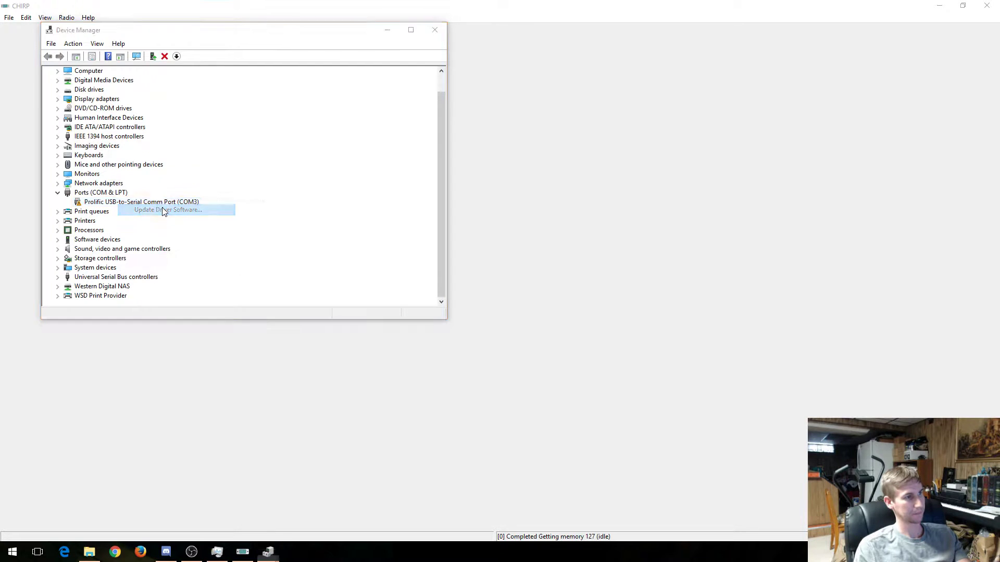
click(187, 216)
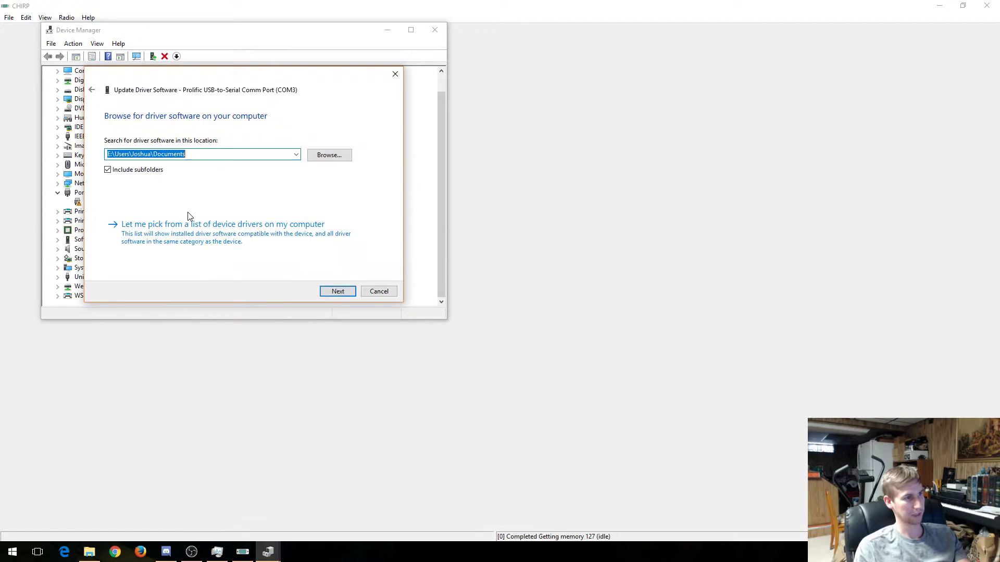
click(204, 235)
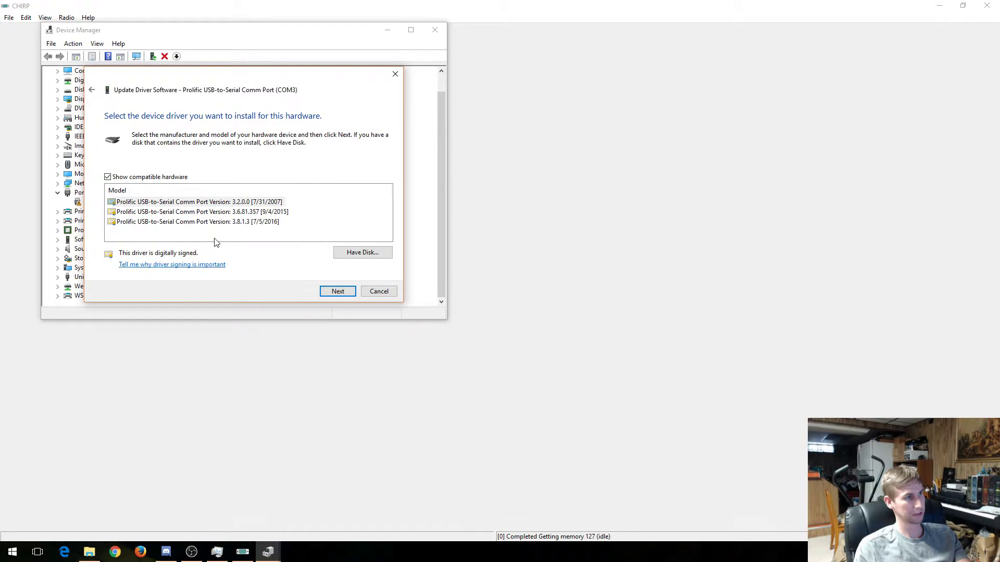
click(238, 223)
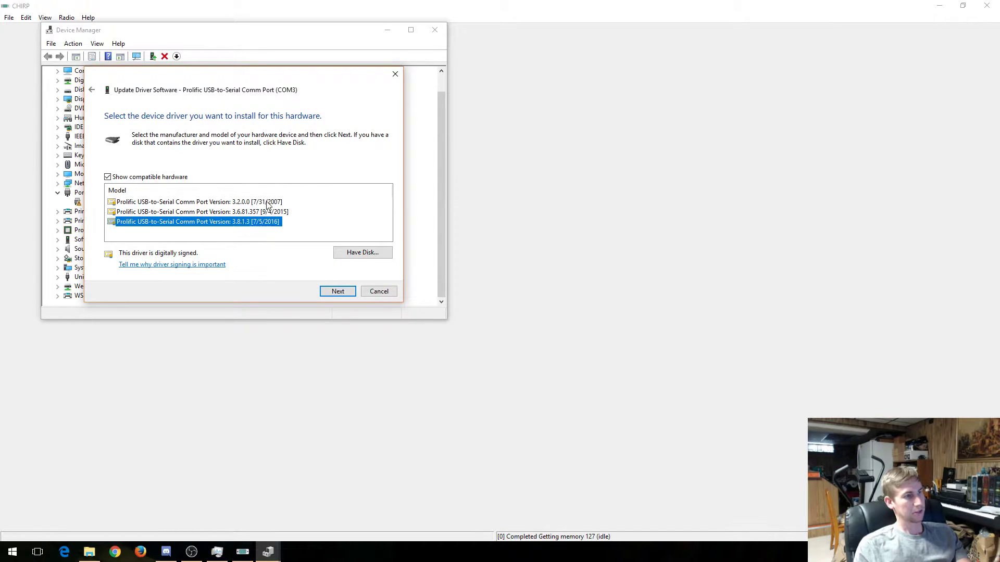
click(242, 204)
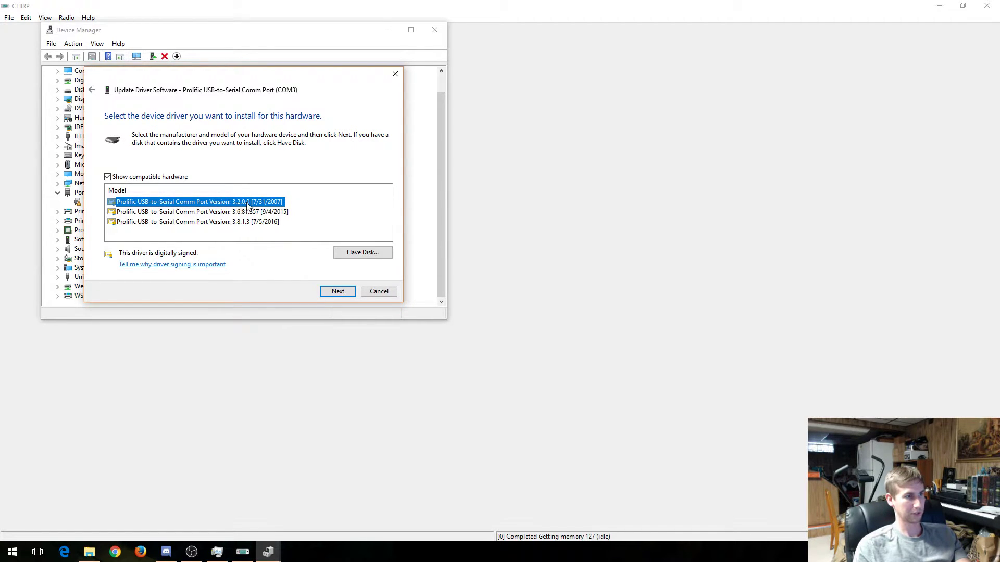
click(386, 296)
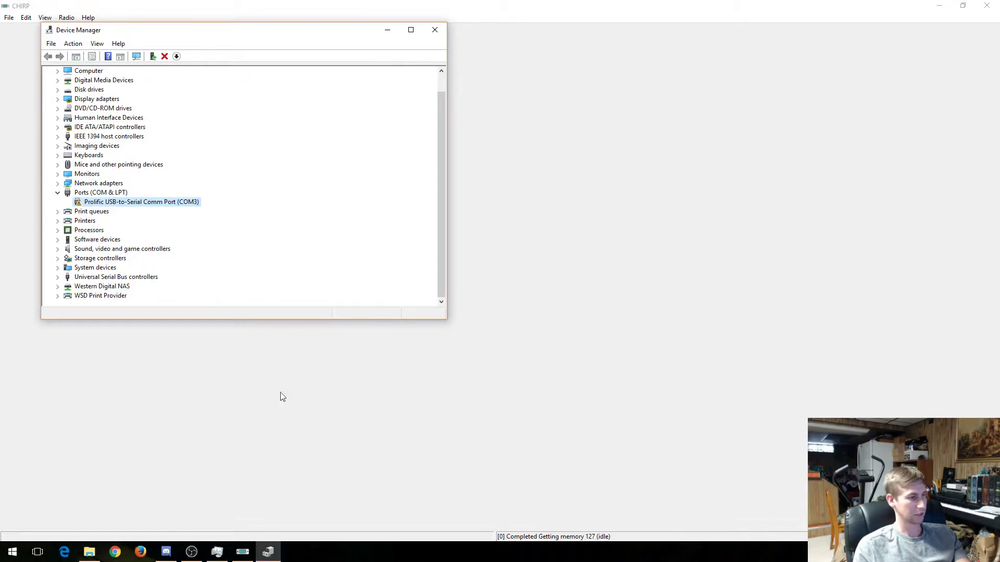
Step: Look up the Win_Driver_Prolific_3_2_0_0.exe installer in the Airsoft downloads folder, and close the folder window
click(97, 554)
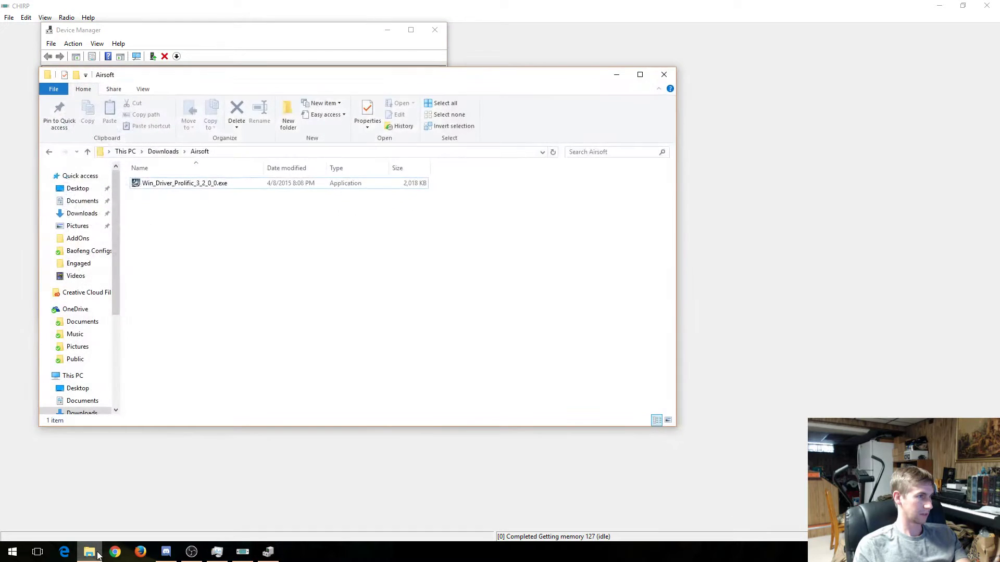
click(185, 185)
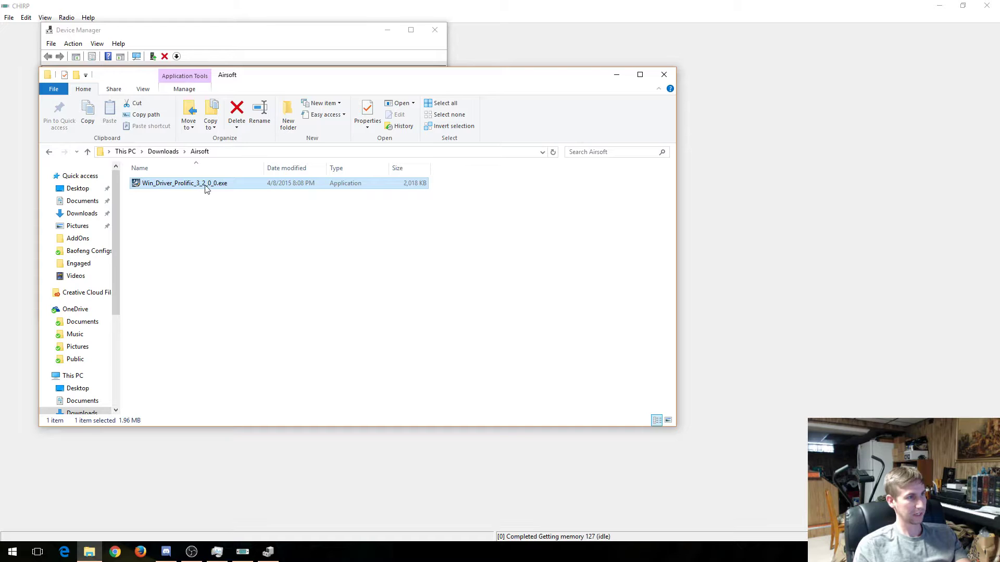
click(268, 231)
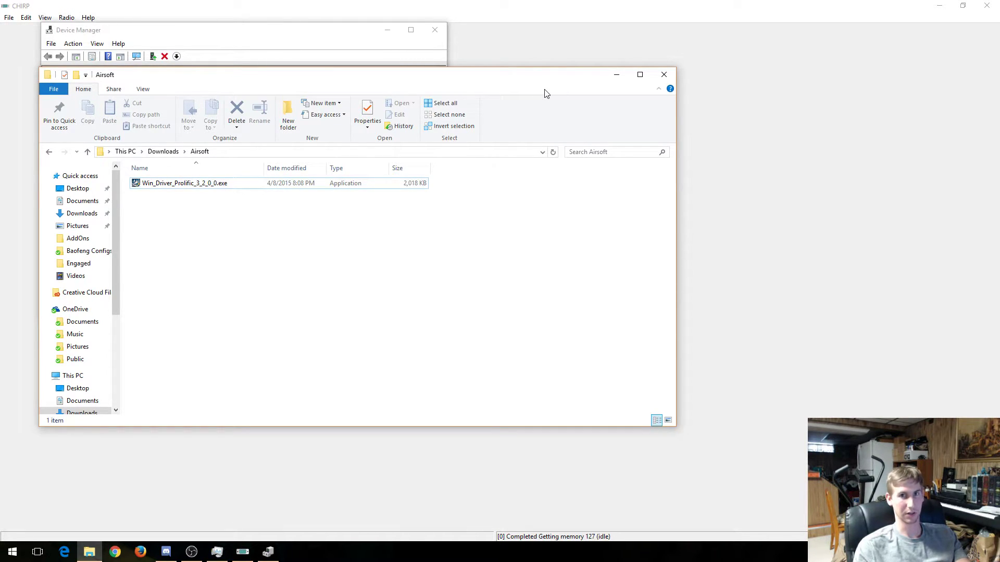
click(664, 74)
Step: Update the Prolific USB-to-Serial Comm Port (COM3) driver to version 3.2.0.0 [7/31/2007] from the list of drivers on the computer
click(166, 207)
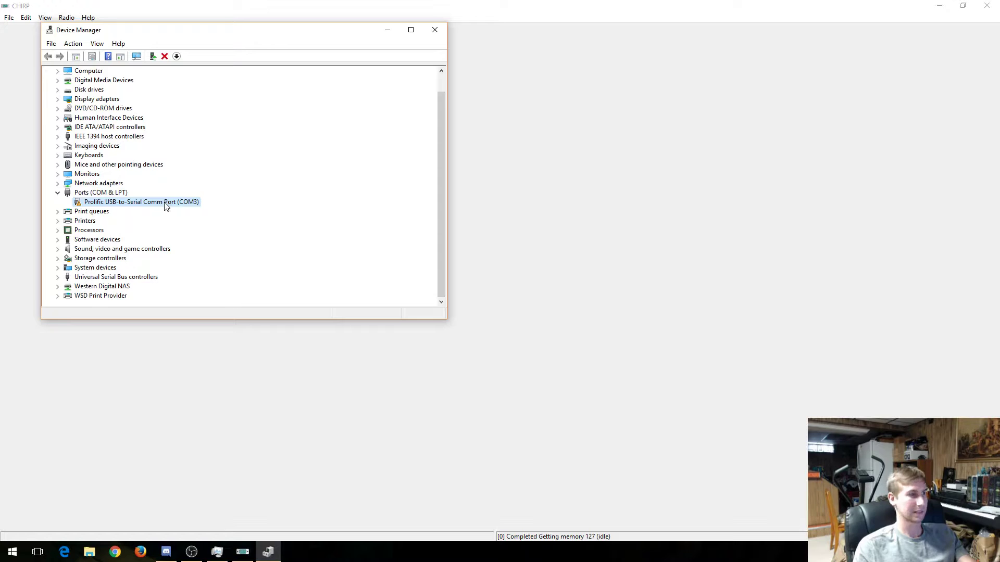
right_click(165, 205)
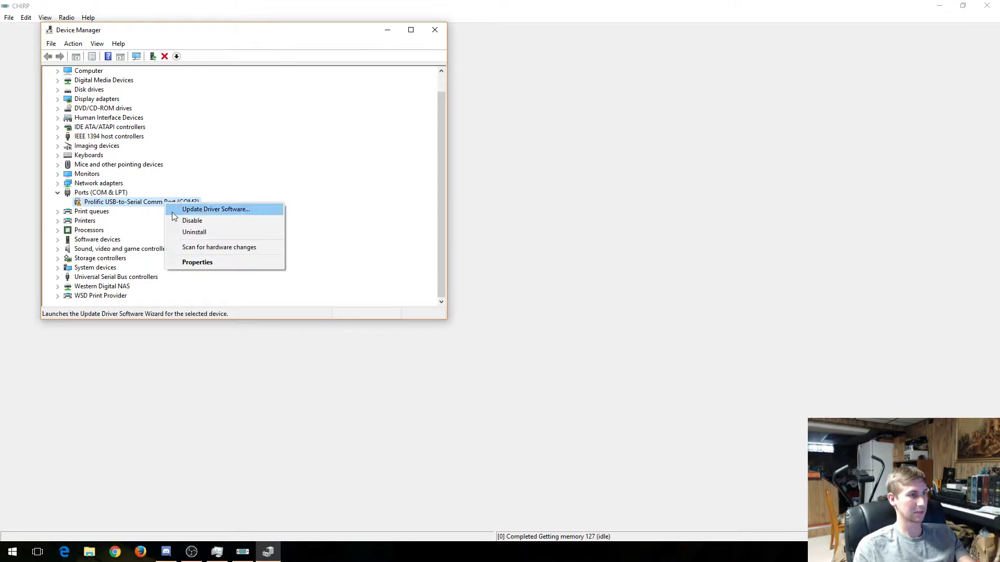
click(210, 210)
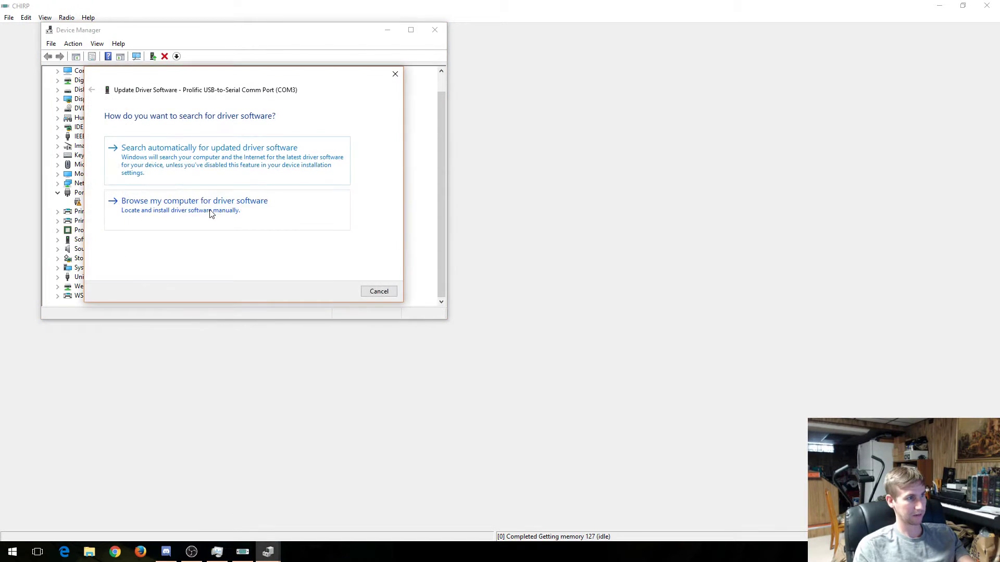
click(189, 214)
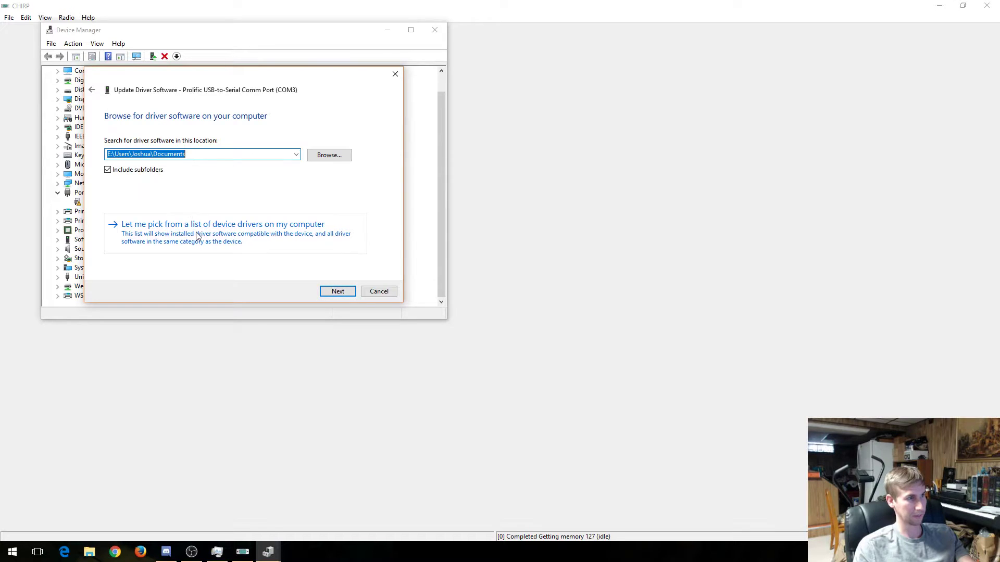
click(198, 236)
click(192, 203)
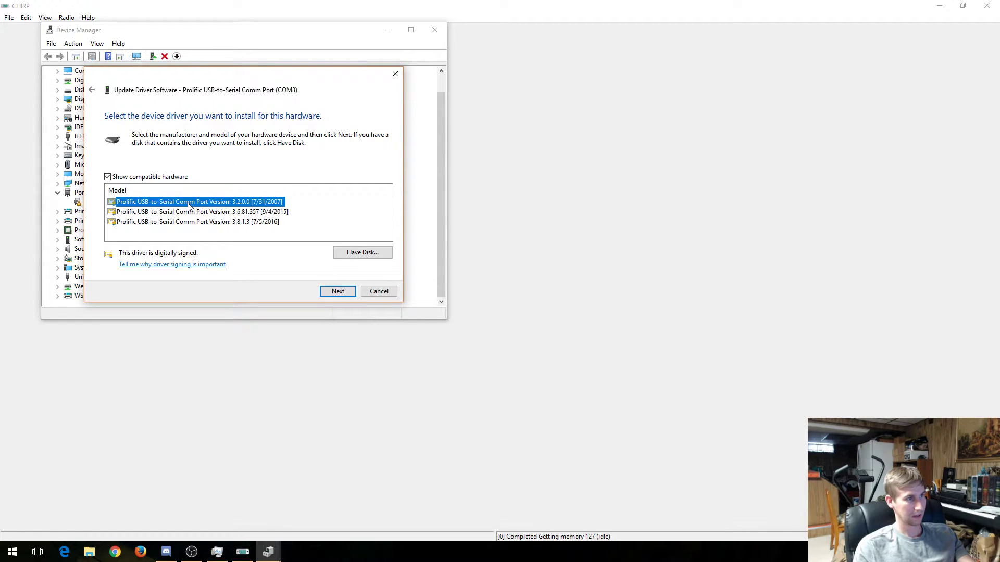
click(336, 292)
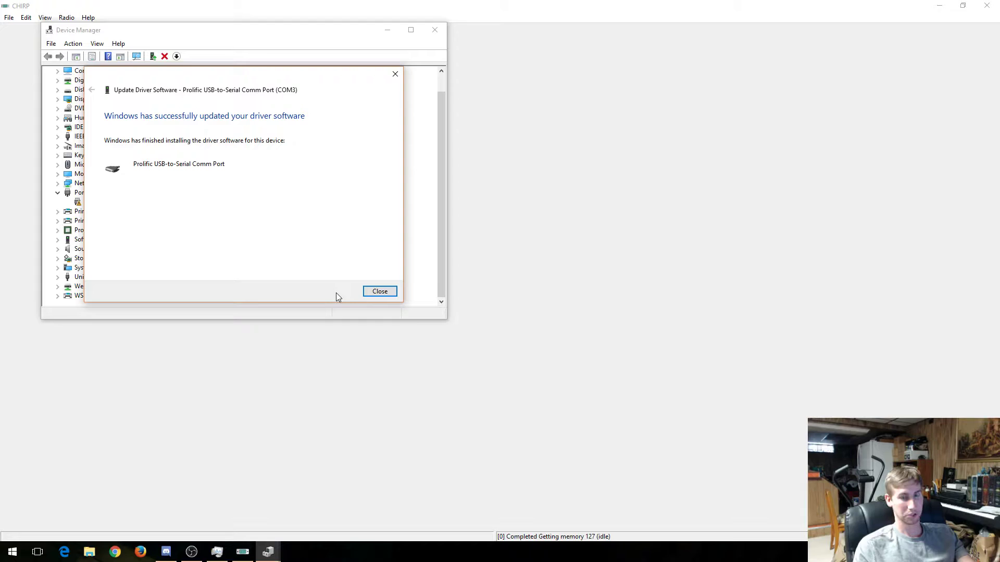
click(377, 291)
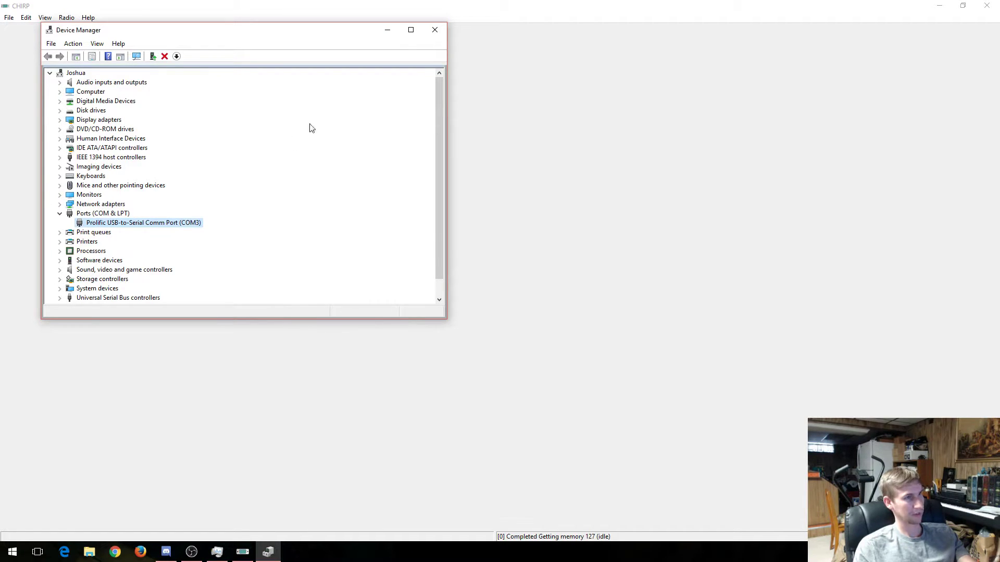
Step: Close Device Manager and download the memories from the Baofeng UV-5R radio on port COM3 into CHIRP
click(435, 30)
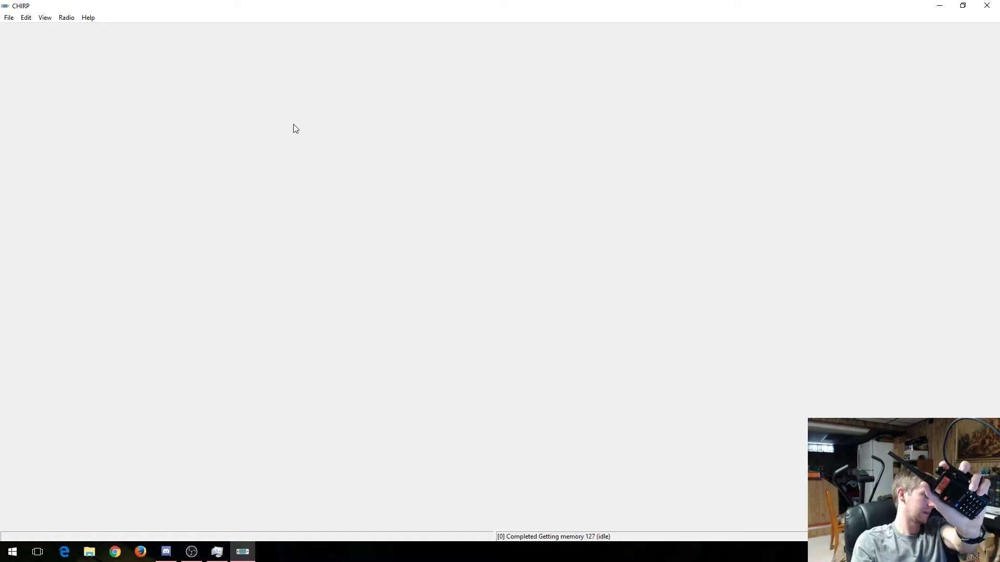
click(67, 18)
click(82, 30)
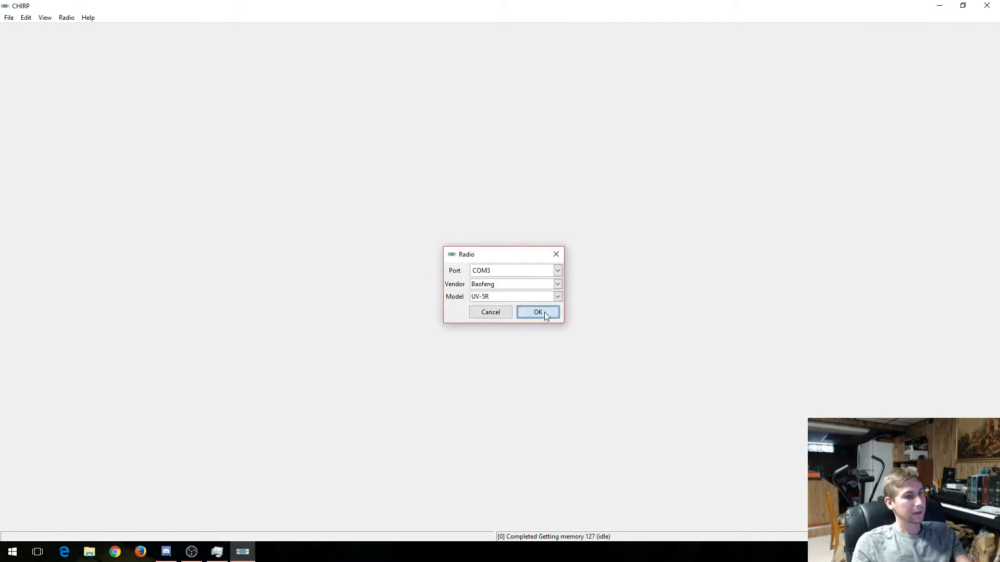
click(536, 311)
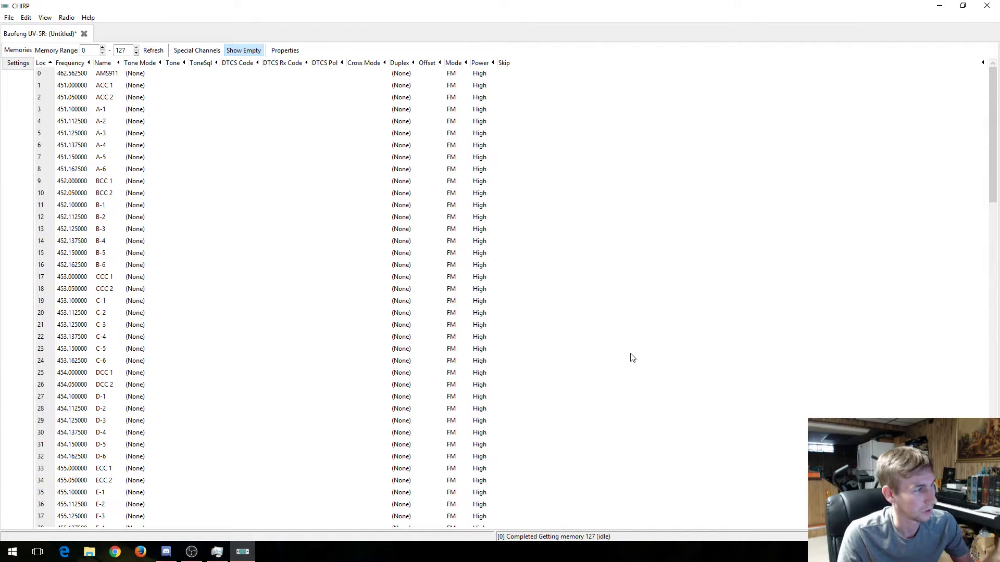
Step: Delete all the memories from location 0 through 127 in the Baofeng UV-5R channel list
click(76, 78)
scroll(99, 178, down, 4)
scroll(99, 178, down, 20)
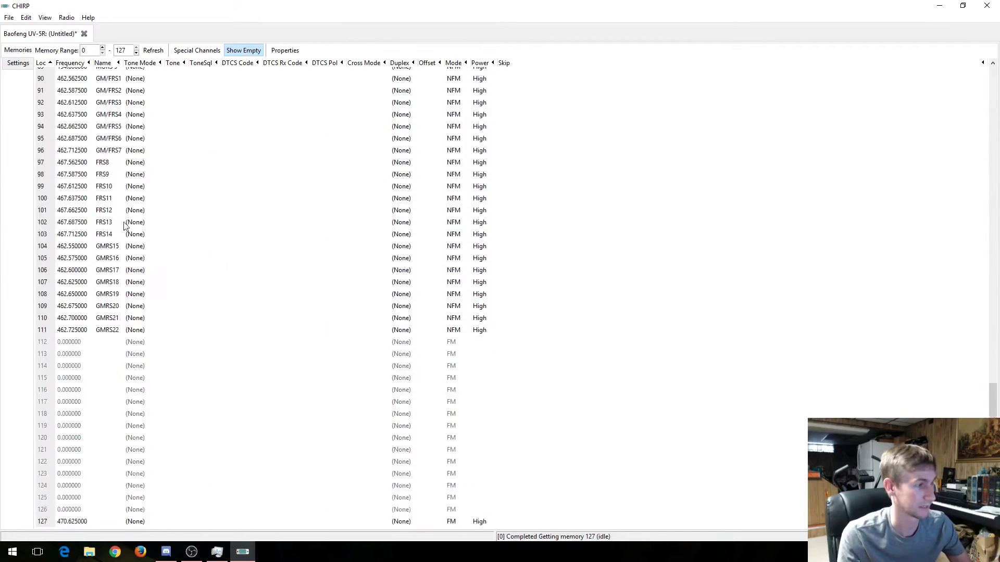
shift+click(73, 523)
key(Delete)
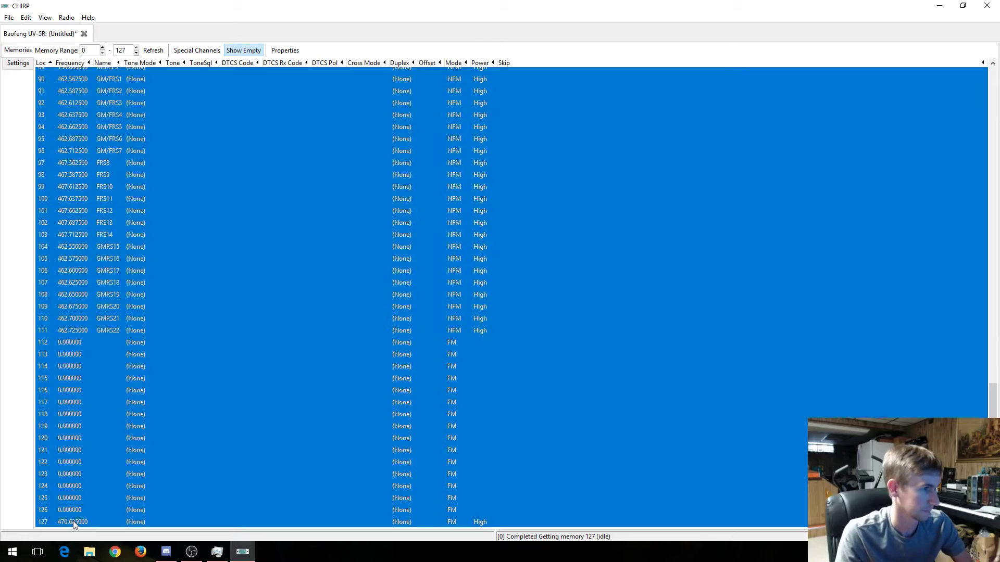
scroll(185, 461, up, 8)
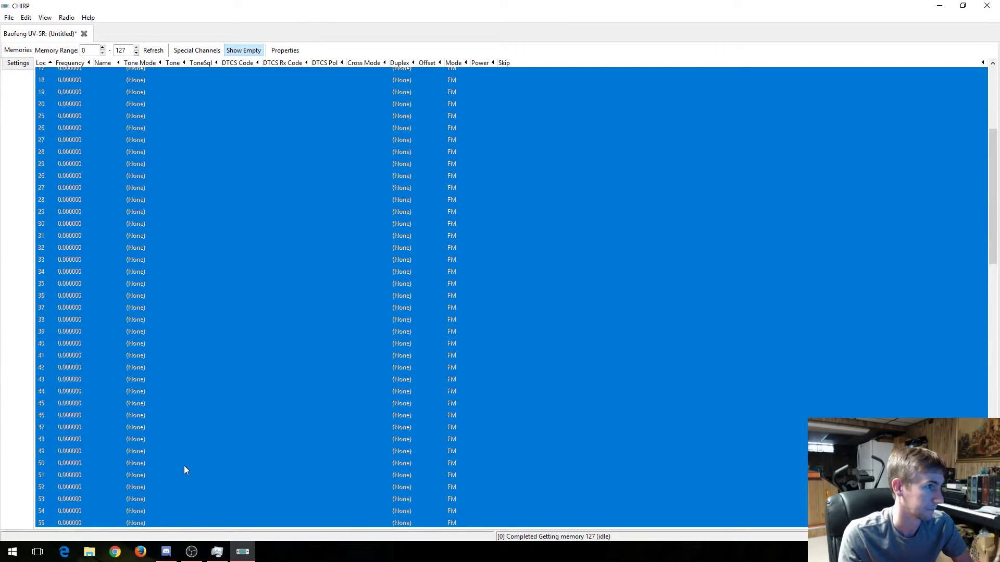
scroll(183, 465, up, 6)
click(98, 108)
click(106, 88)
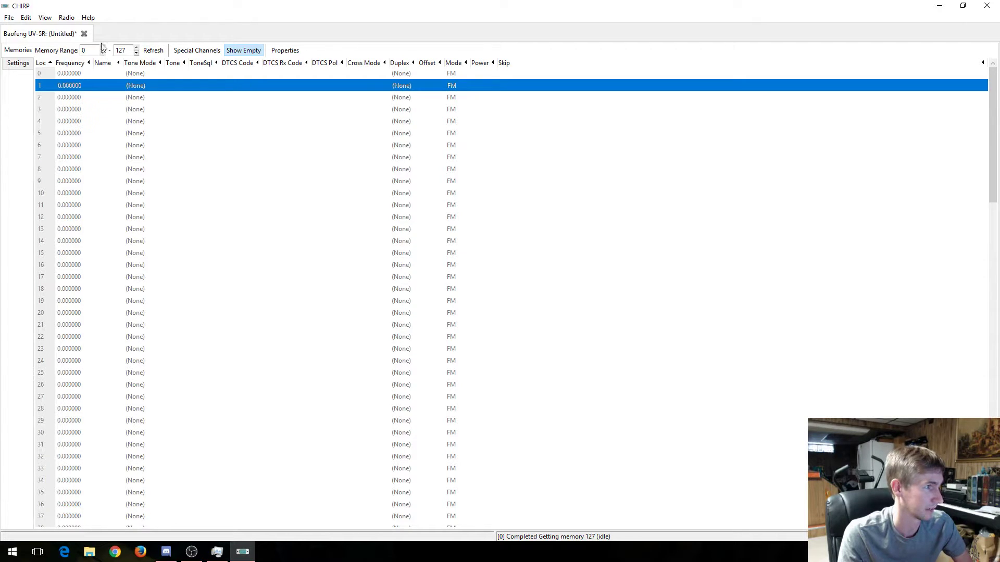
click(67, 35)
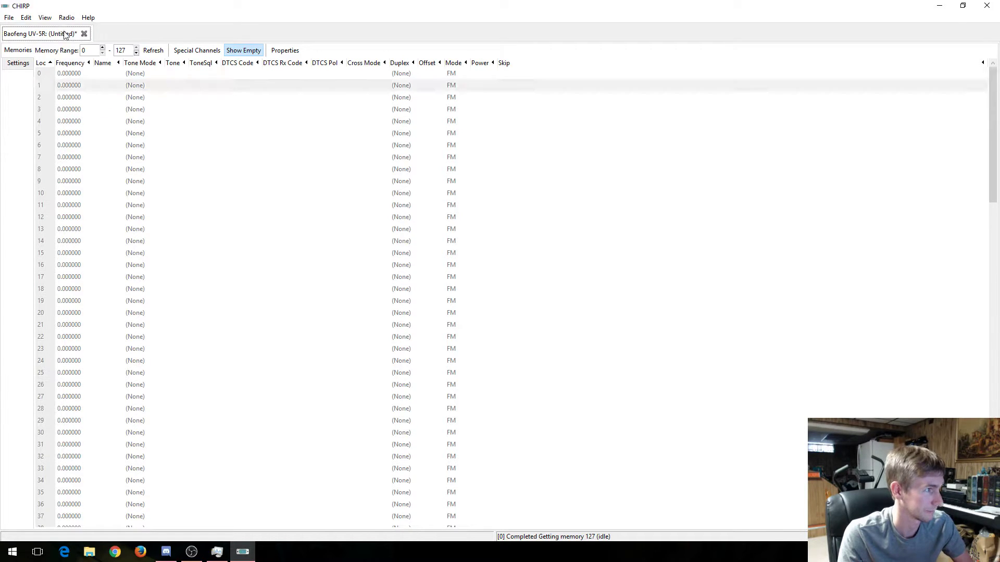
Step: Review the radio's basic, advanced and other settings, including the two power-on message fields
click(21, 64)
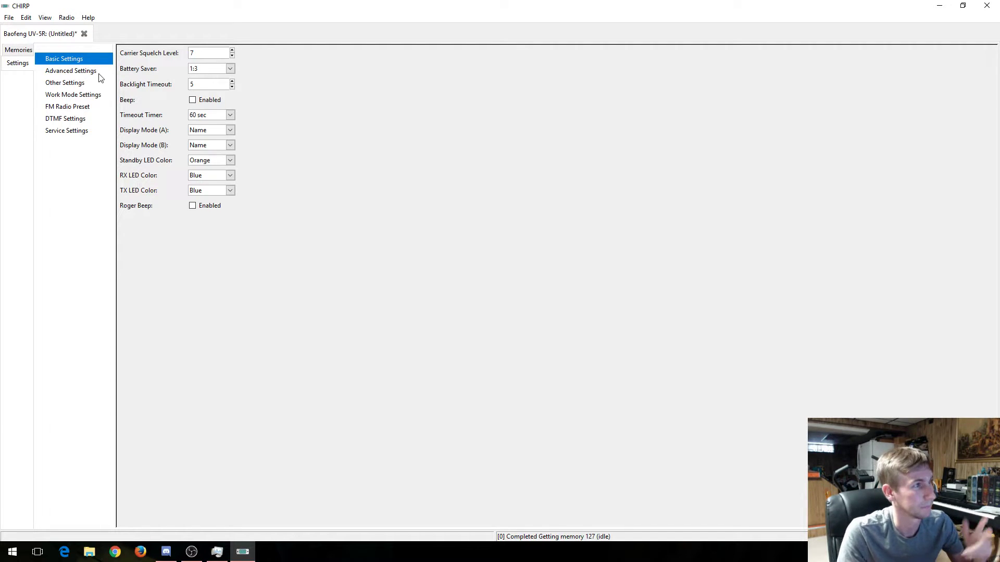
click(70, 74)
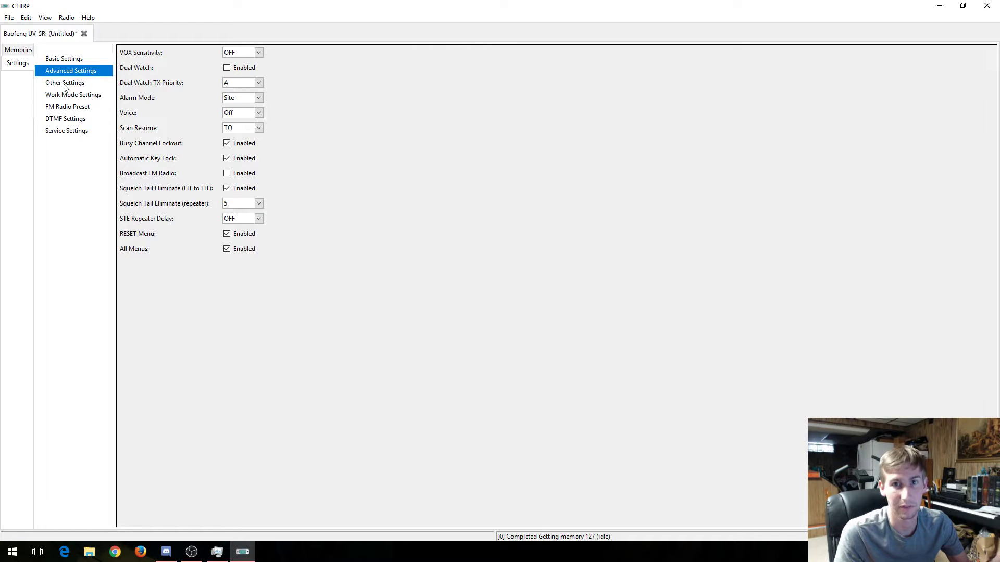
click(64, 85)
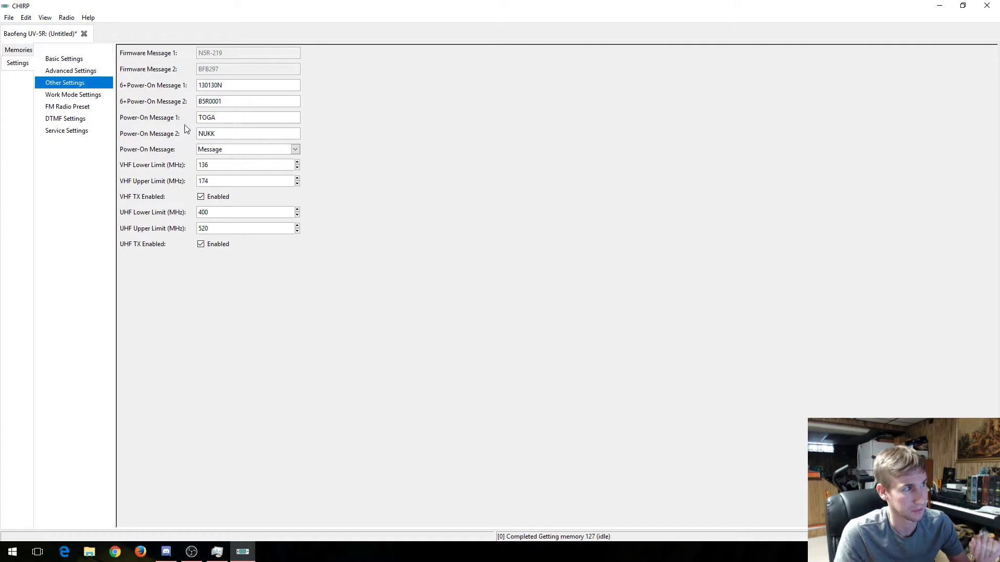
click(216, 117)
double_click(215, 116)
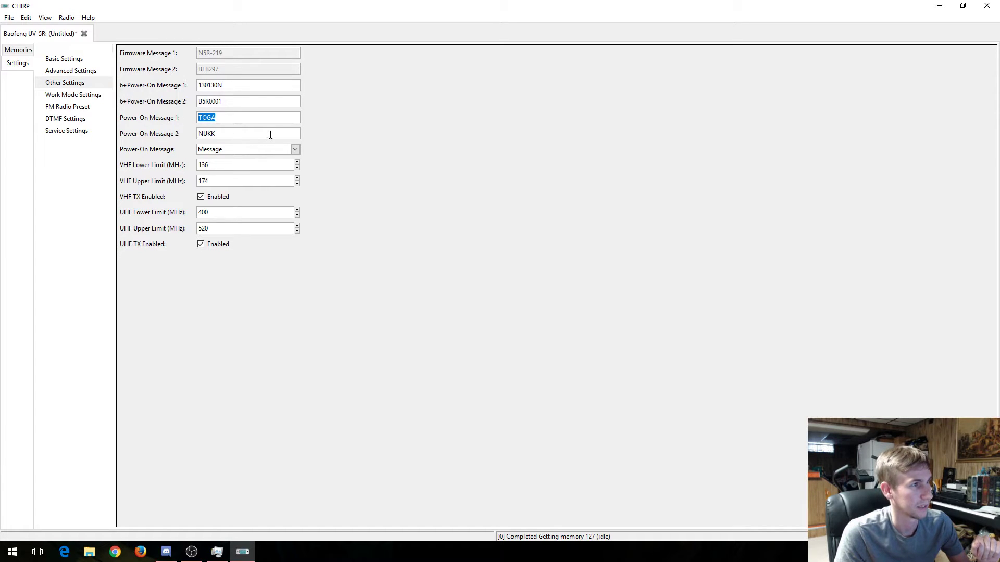
click(231, 132)
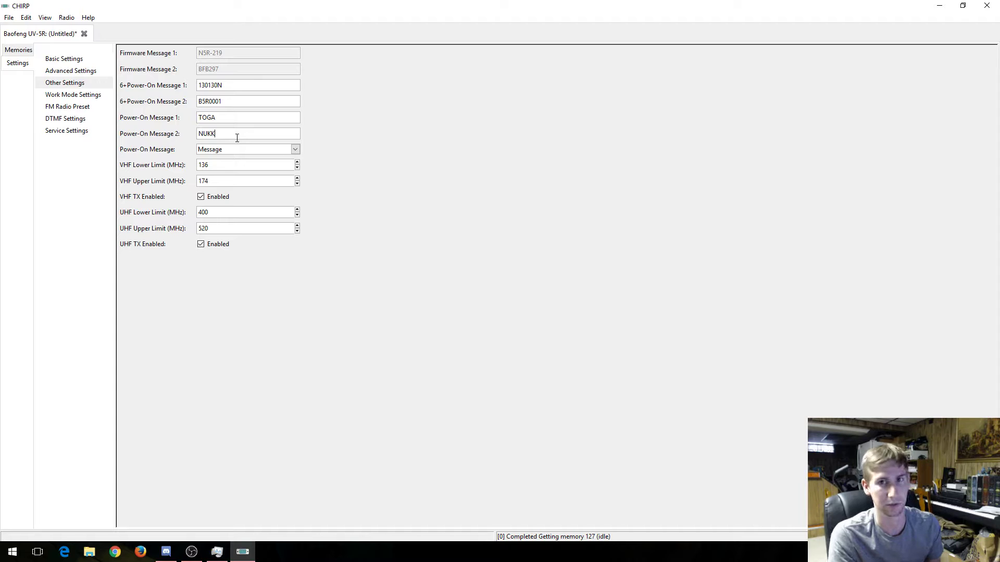
Step: Review the work mode settings with the VFO A and B frequencies, the FM radio preset, and the DTMF and service settings
click(101, 98)
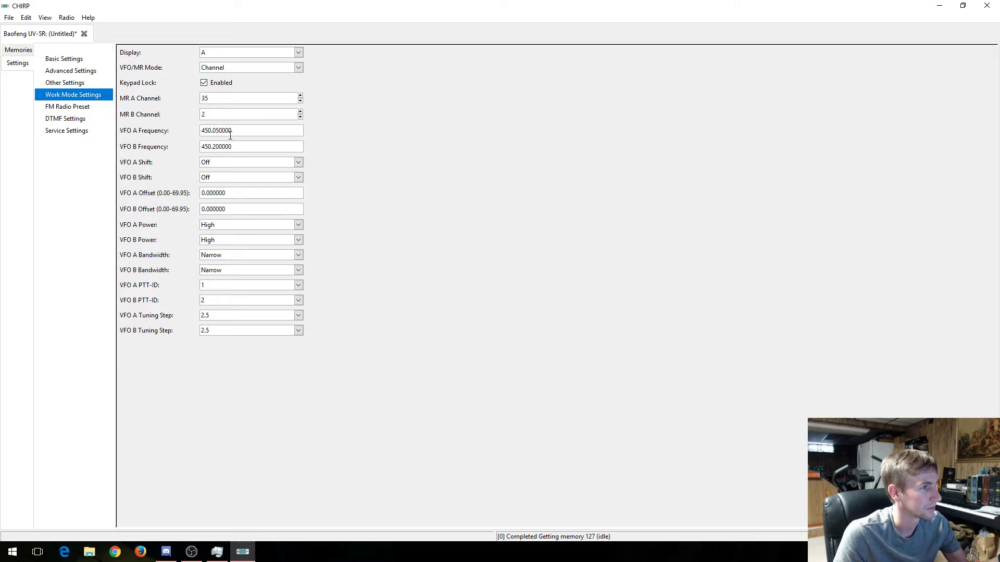
click(248, 133)
click(252, 145)
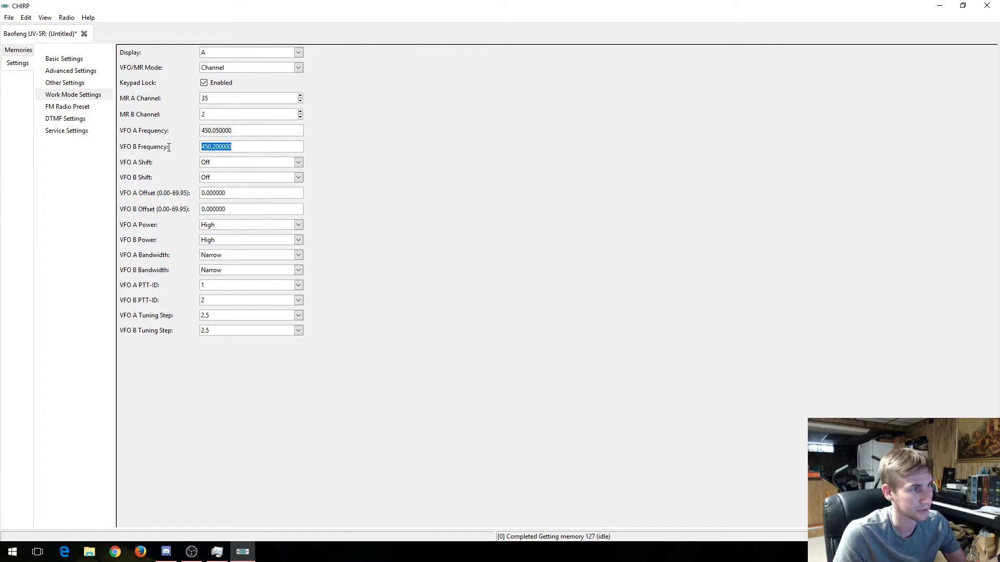
click(249, 145)
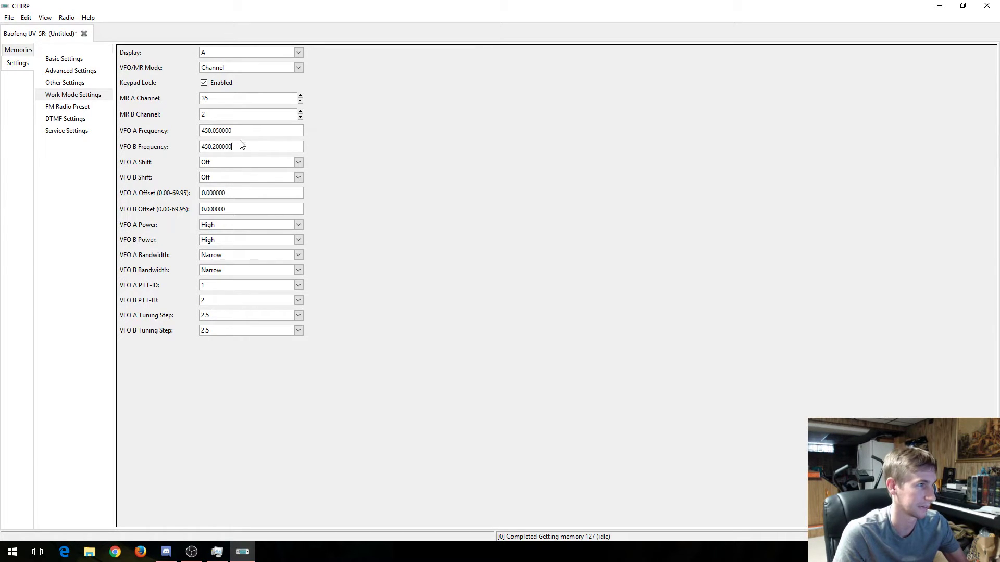
click(89, 108)
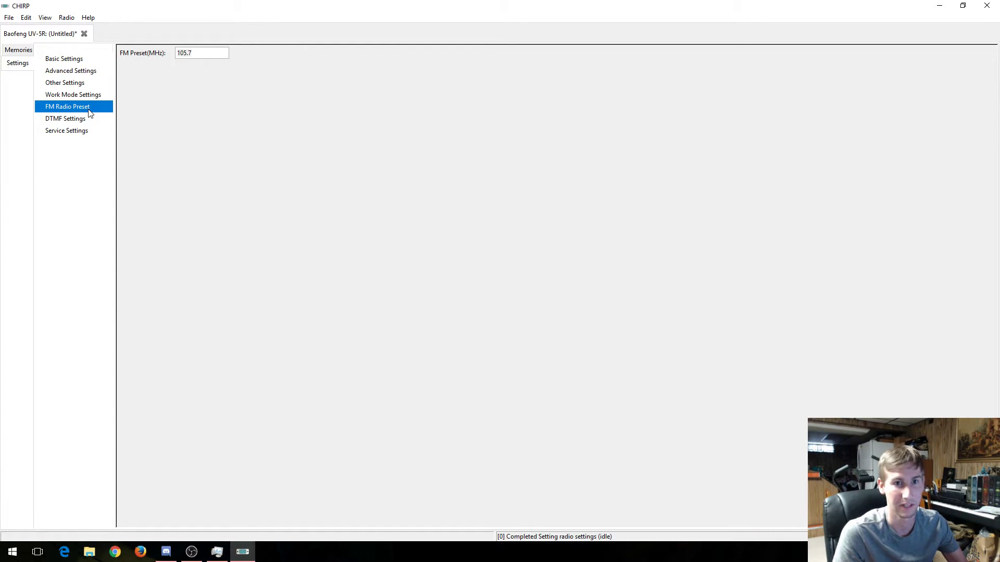
click(90, 122)
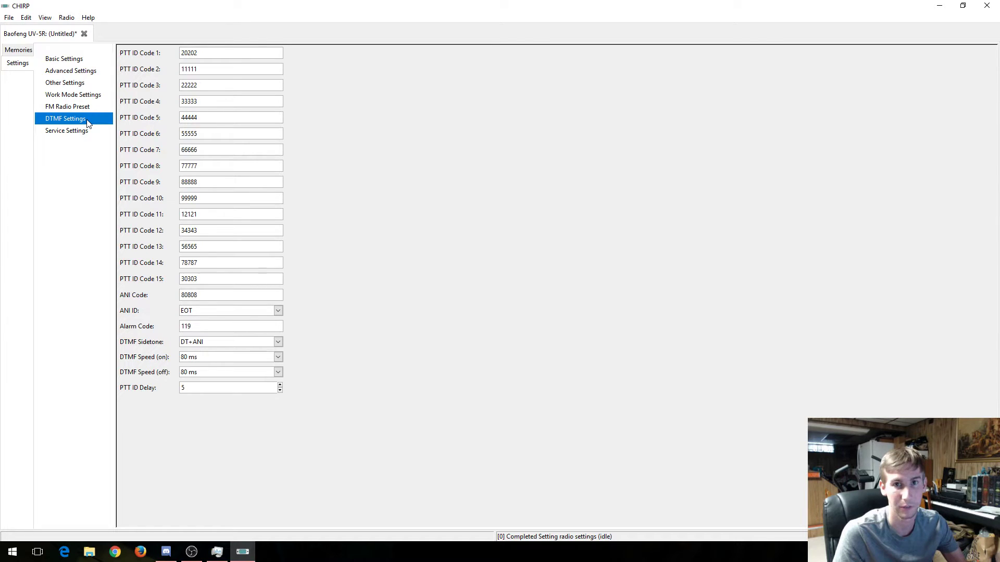
click(78, 135)
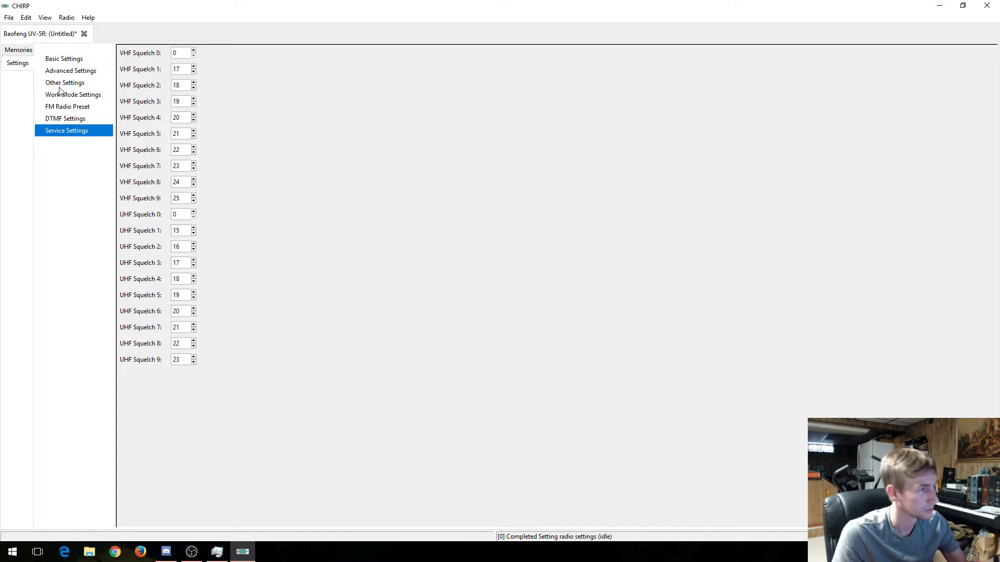
Step: Import all the channels from the CSV file OP34_Team.csv in the Baofeng Configs folder into the memory list
click(22, 51)
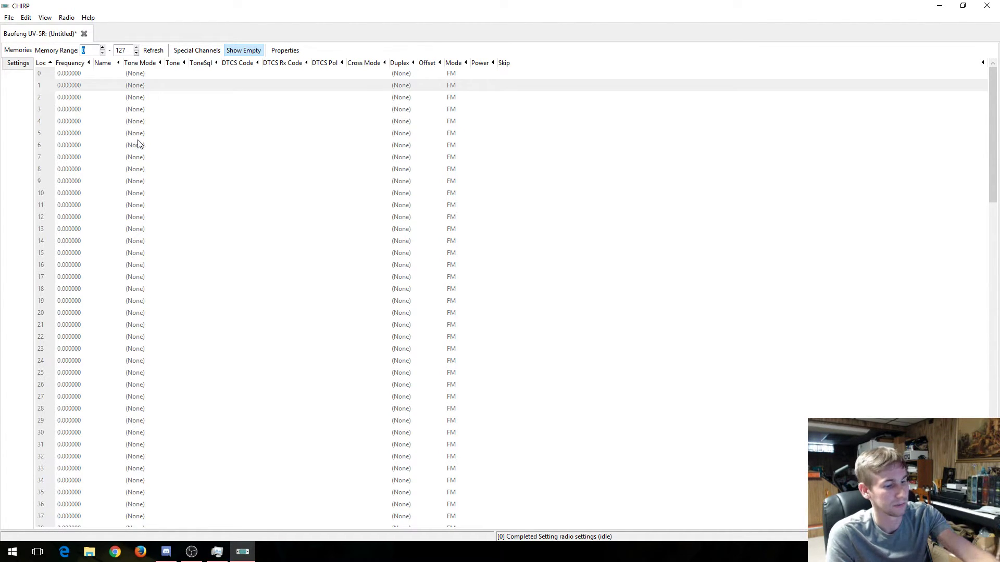
click(11, 18)
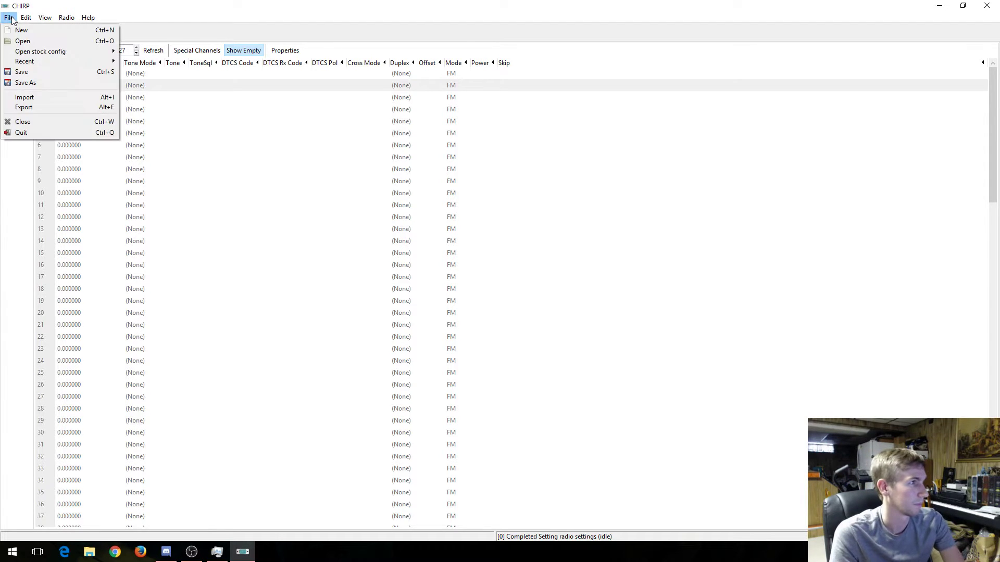
click(46, 94)
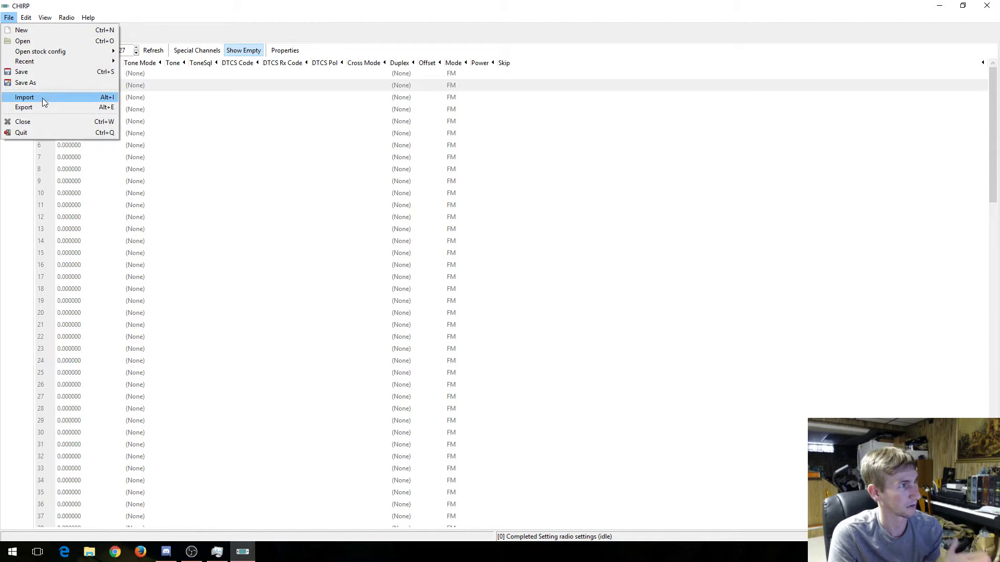
click(46, 96)
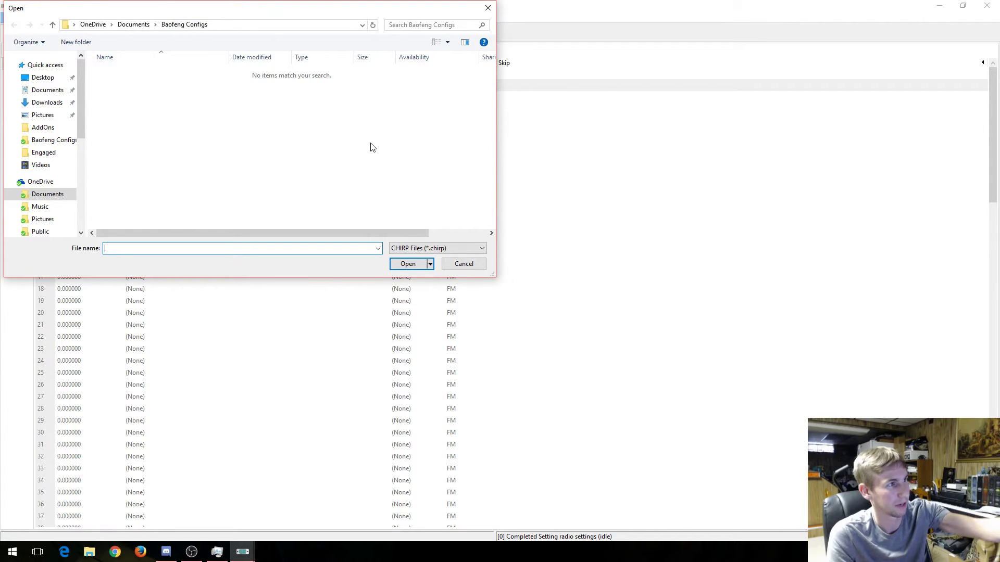
click(456, 249)
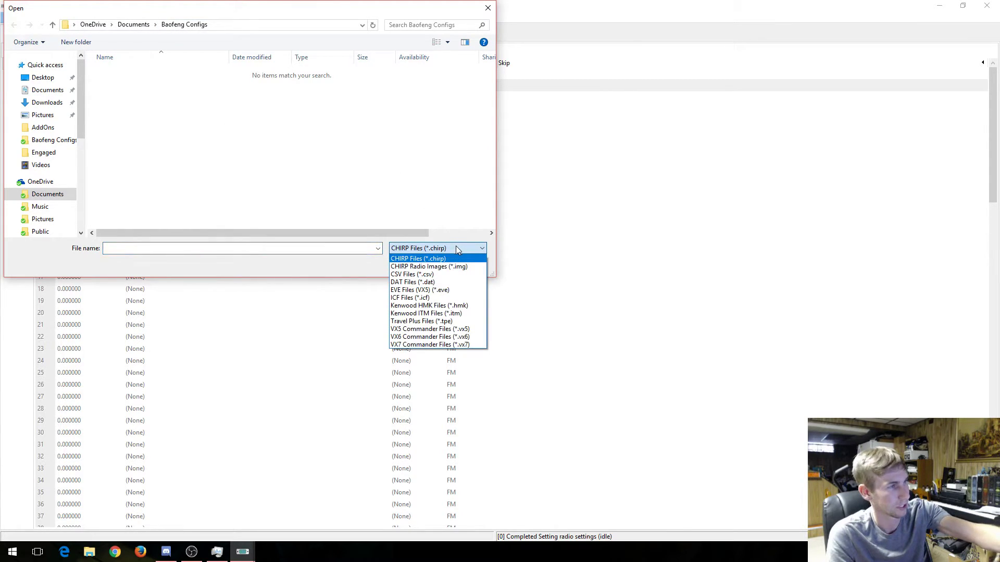
click(455, 275)
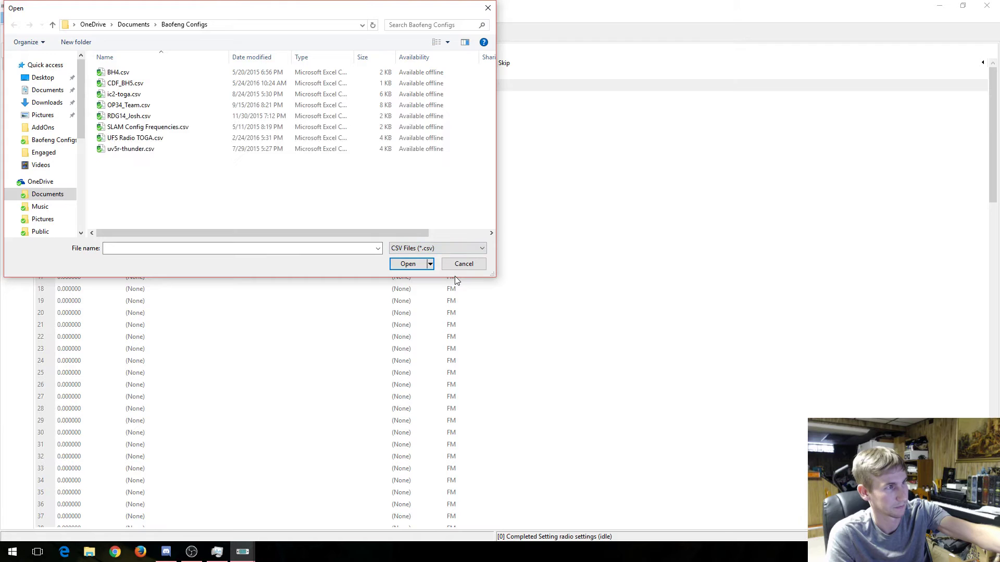
click(157, 109)
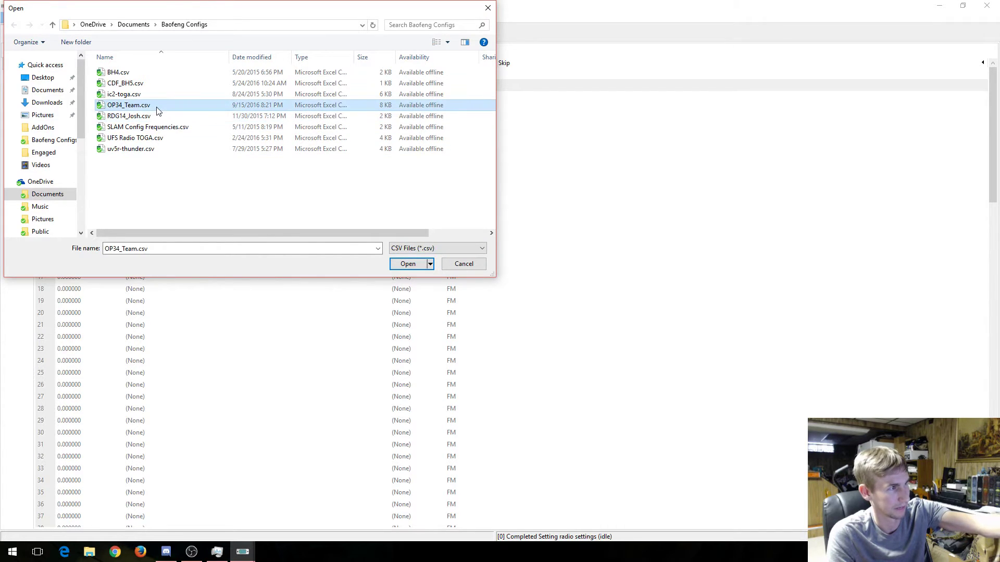
click(405, 265)
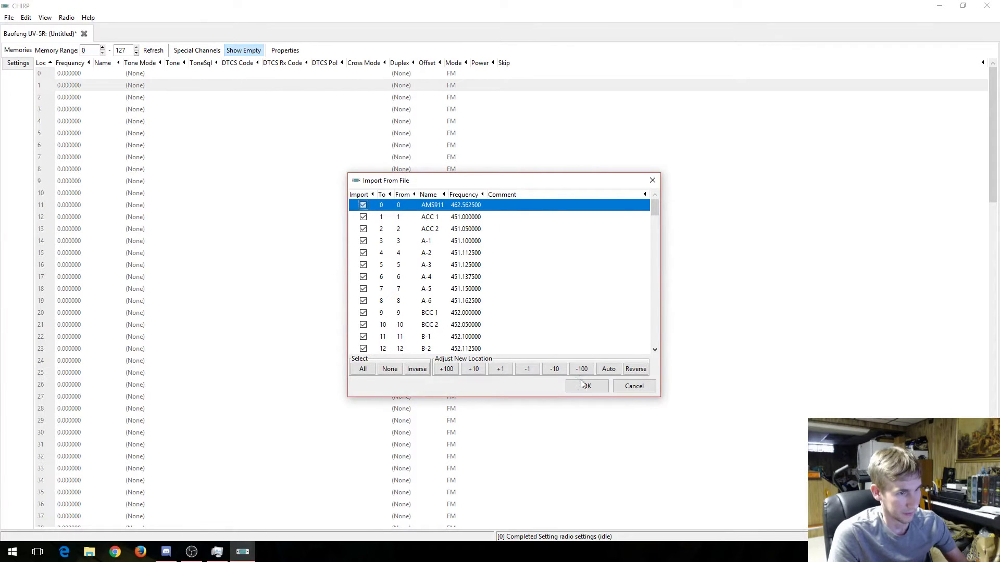
click(586, 386)
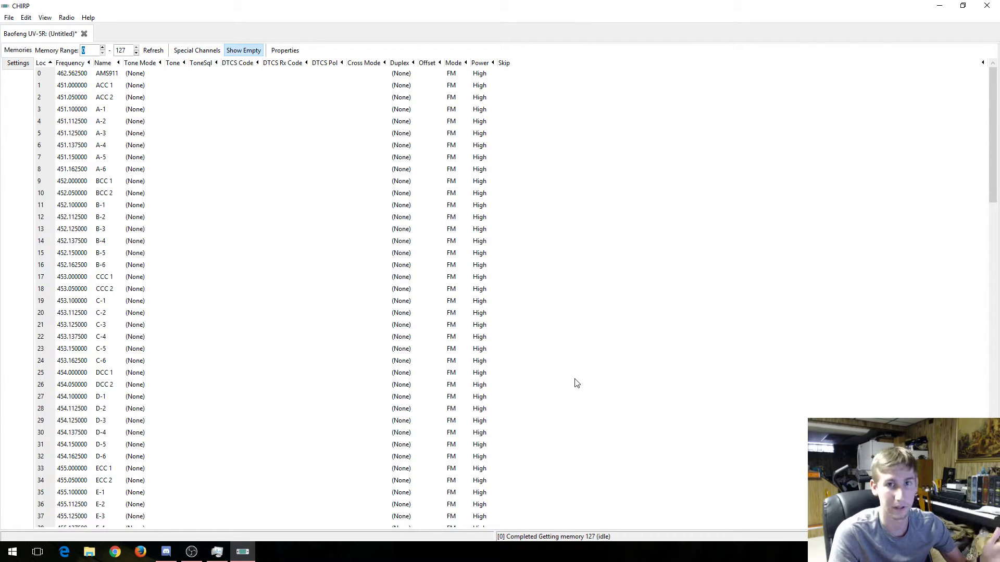
Step: Upload the imported channels to the Baofeng UV-5R radio on port COM3
click(67, 18)
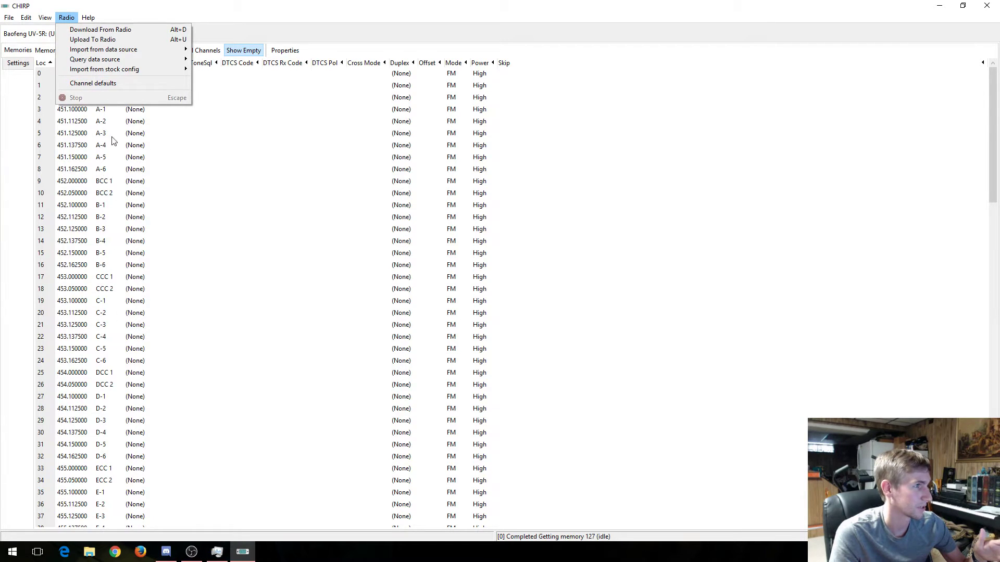
click(86, 41)
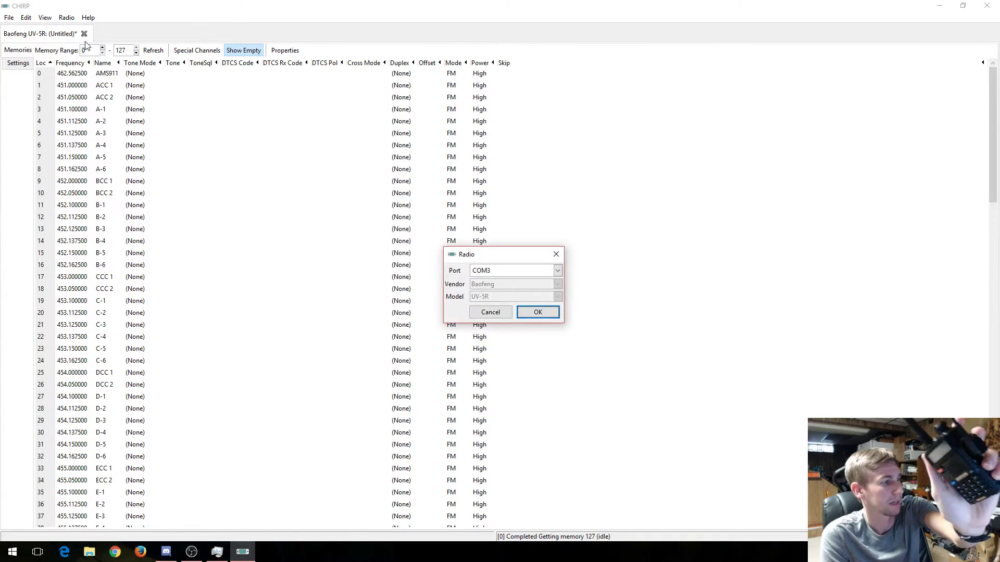
click(532, 312)
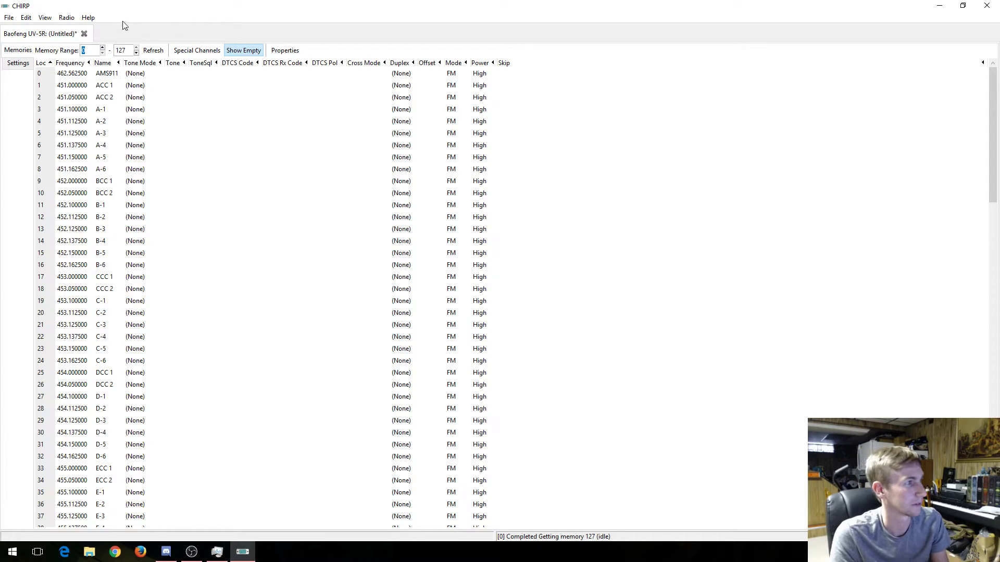
Step: Close the untitled UV-5R memory file and download the memories from the radio again
click(84, 33)
click(506, 297)
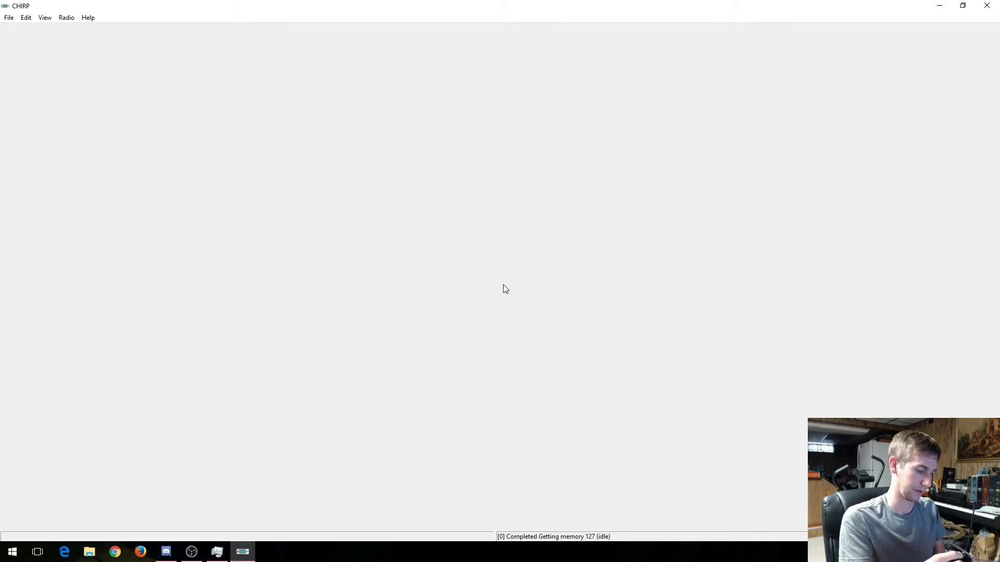
click(67, 18)
click(70, 29)
click(529, 314)
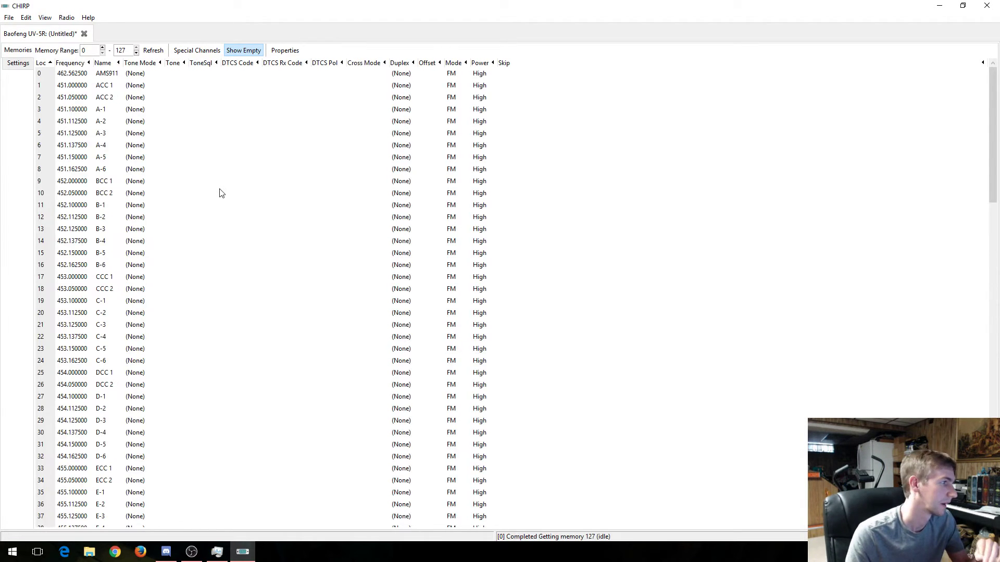
Step: Clear every channel from the newly downloaded memory list and select memory location 0
click(47, 36)
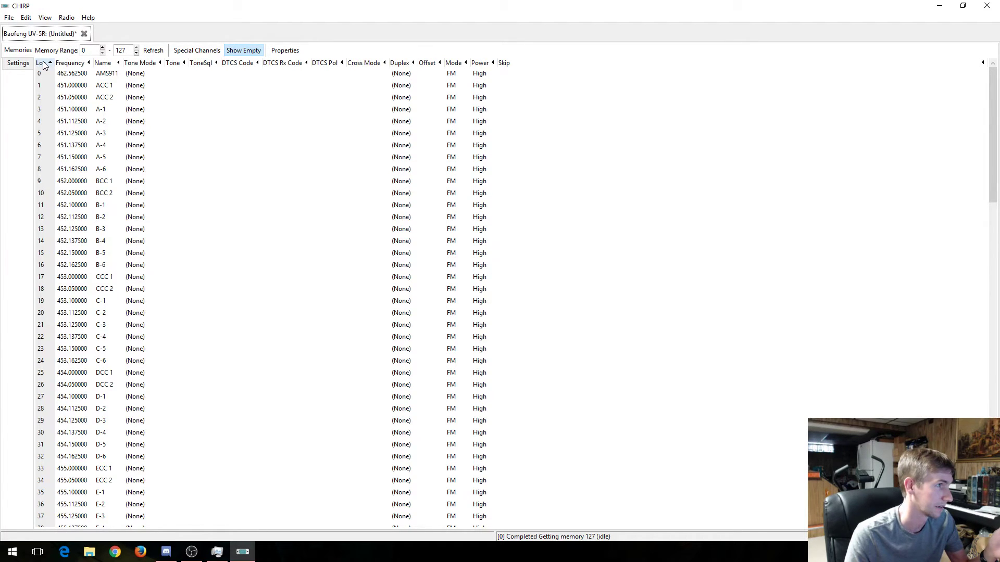
click(75, 75)
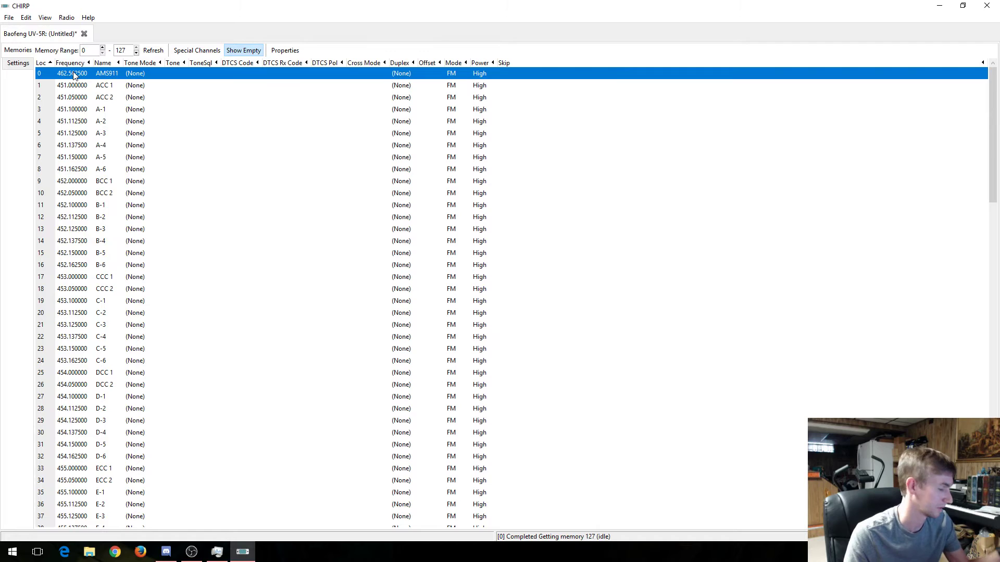
key(ctrl+a)
right_click(75, 75)
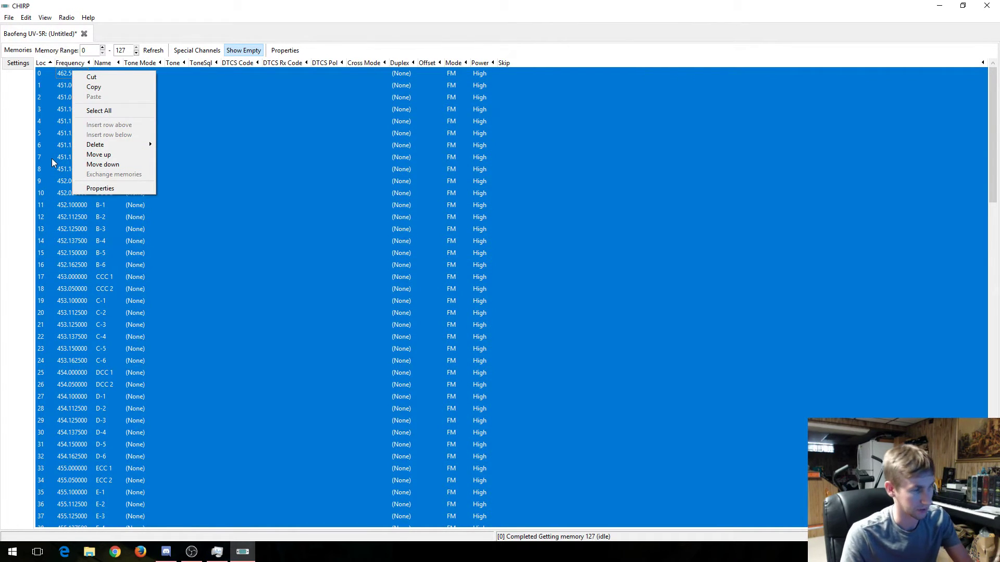
key(Escape)
key(Delete)
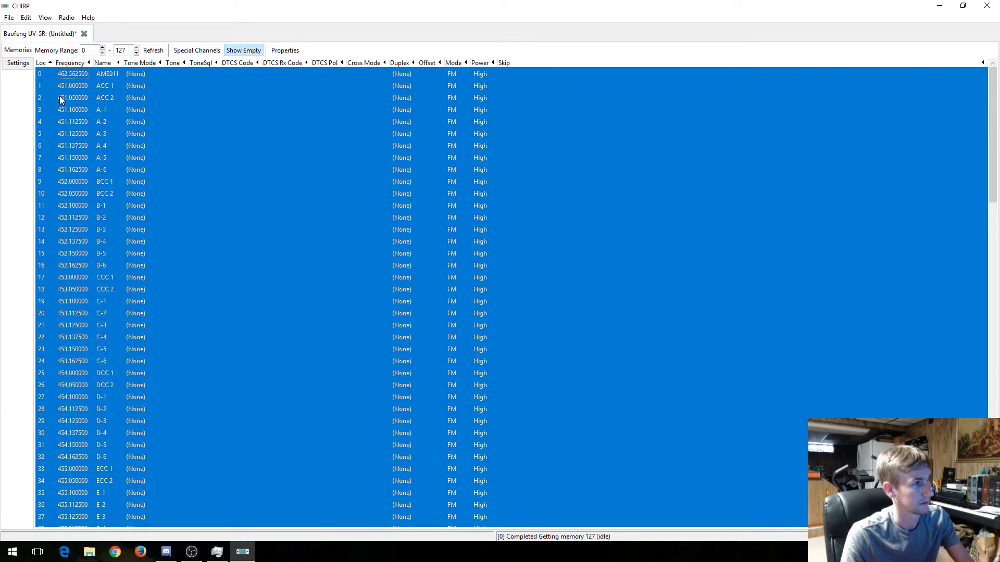
click(623, 143)
click(86, 77)
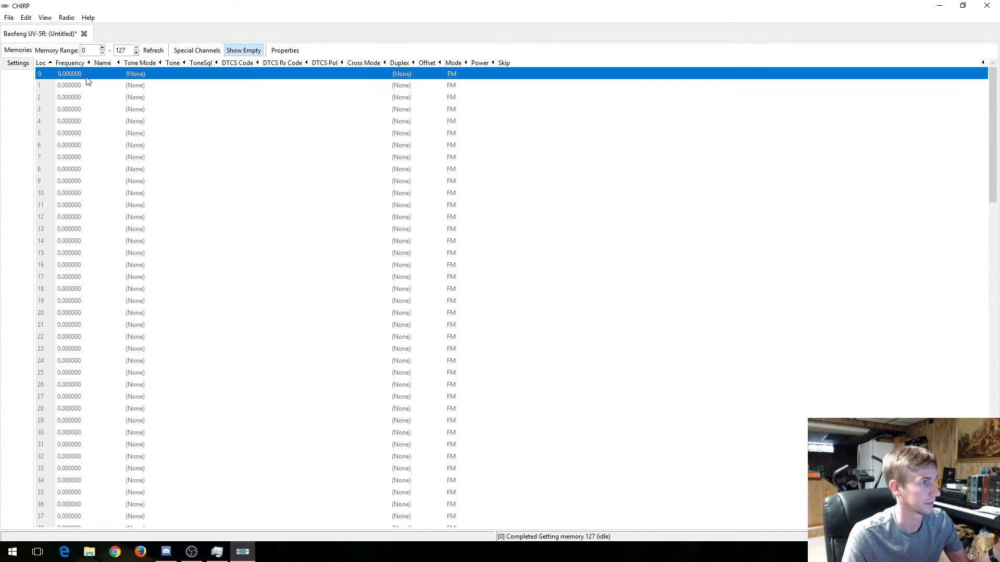
Step: Import all the channels from OP34_Team.csv in the Baofeng Configs folder into the cleared UV-5R memory list
click(10, 19)
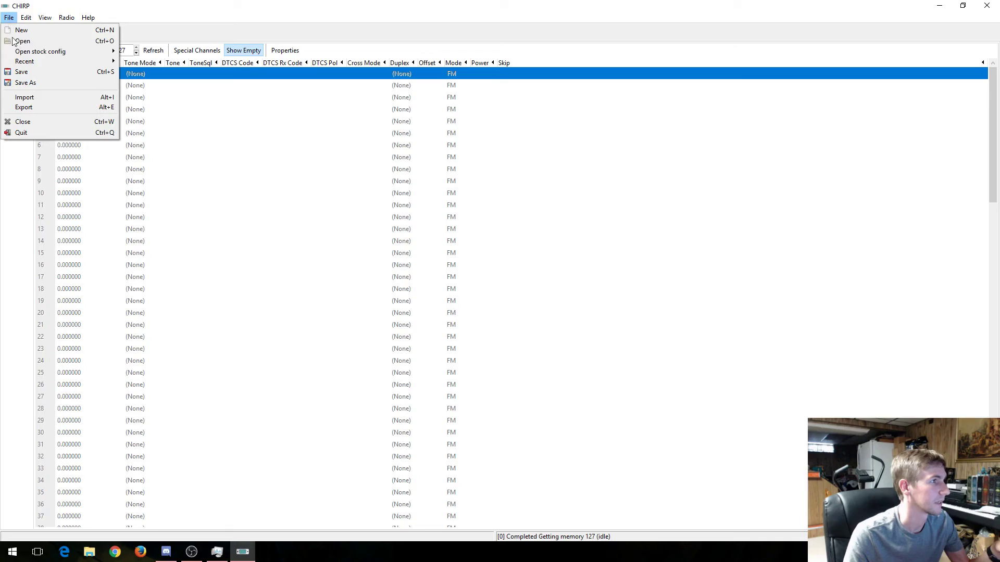
click(26, 97)
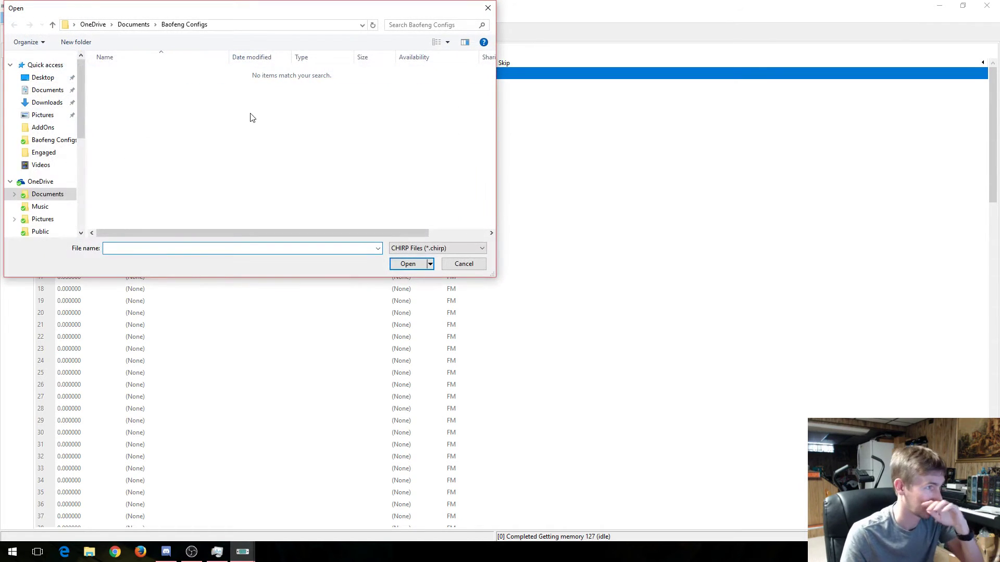
click(458, 248)
click(436, 275)
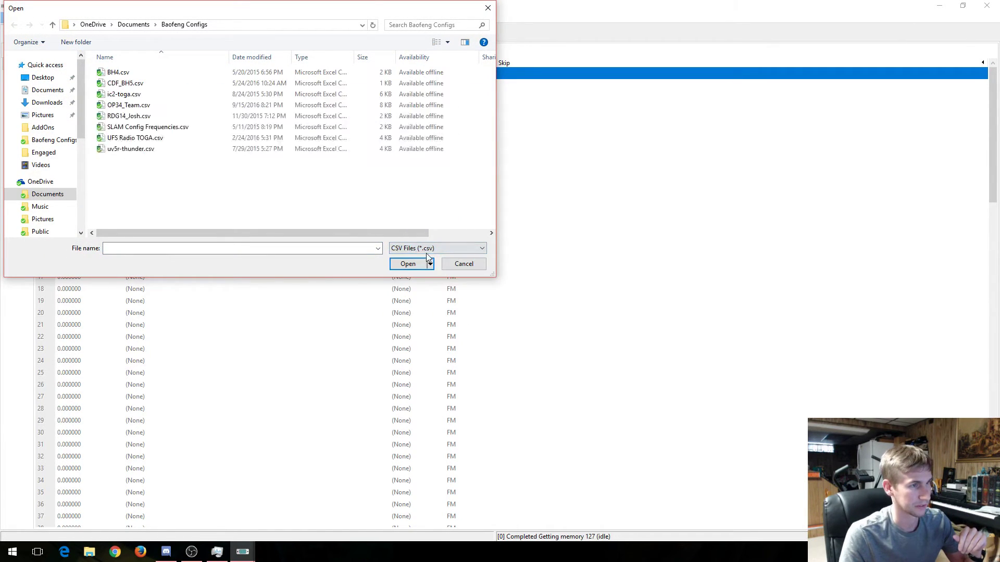
click(125, 105)
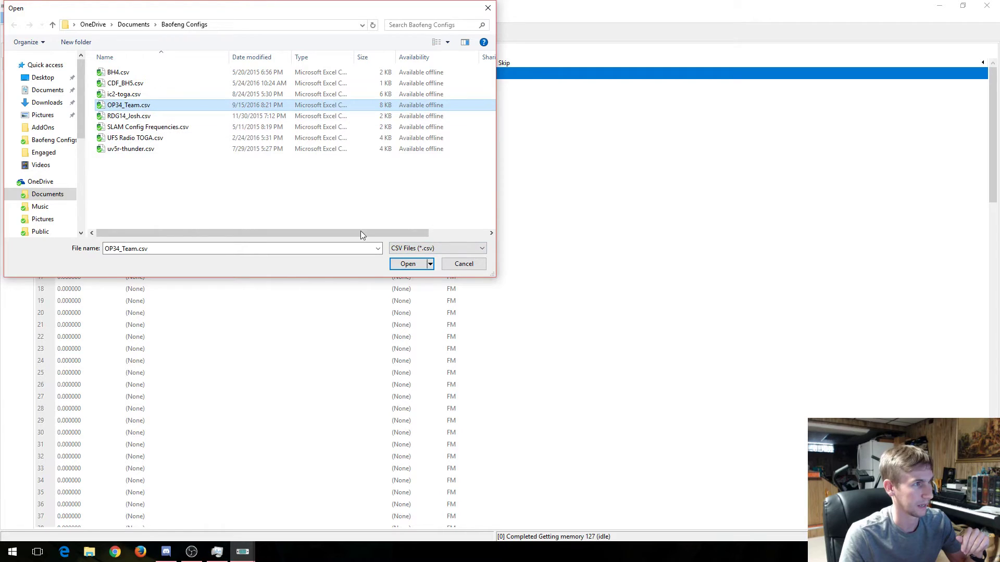
click(410, 269)
click(578, 387)
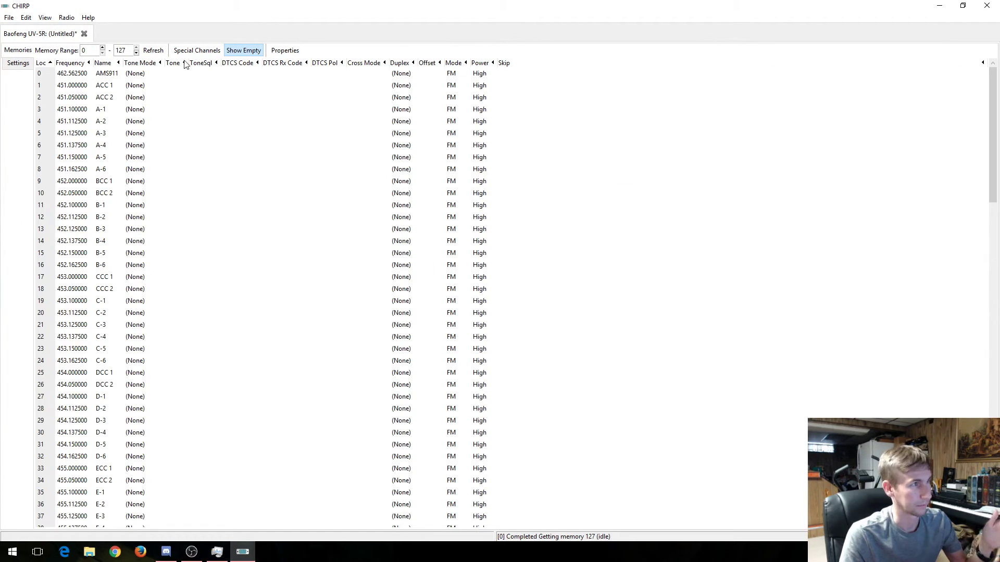
Step: Upload the reimported channel list to the Baofeng UV-5R radio on port COM3
click(69, 18)
click(91, 38)
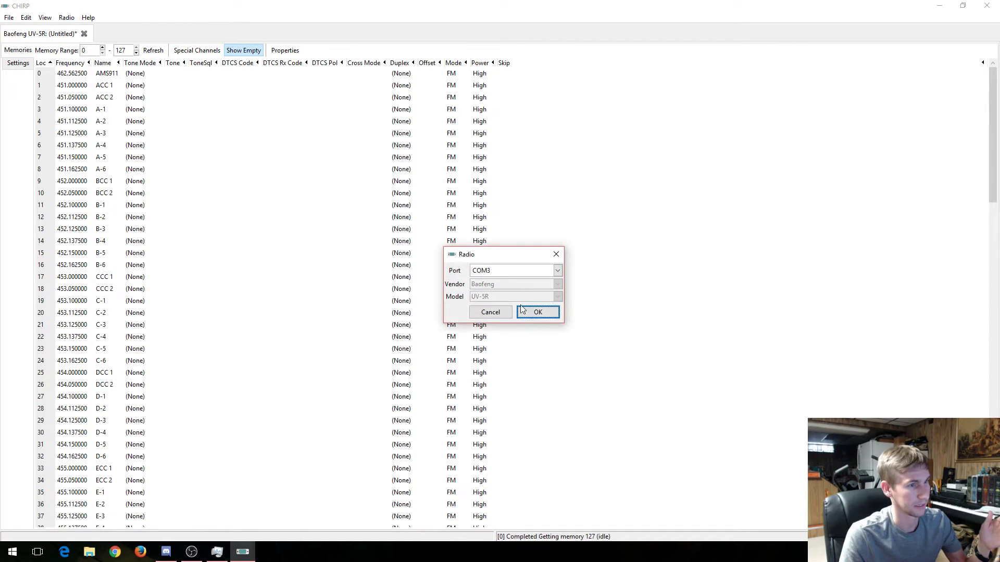
click(531, 312)
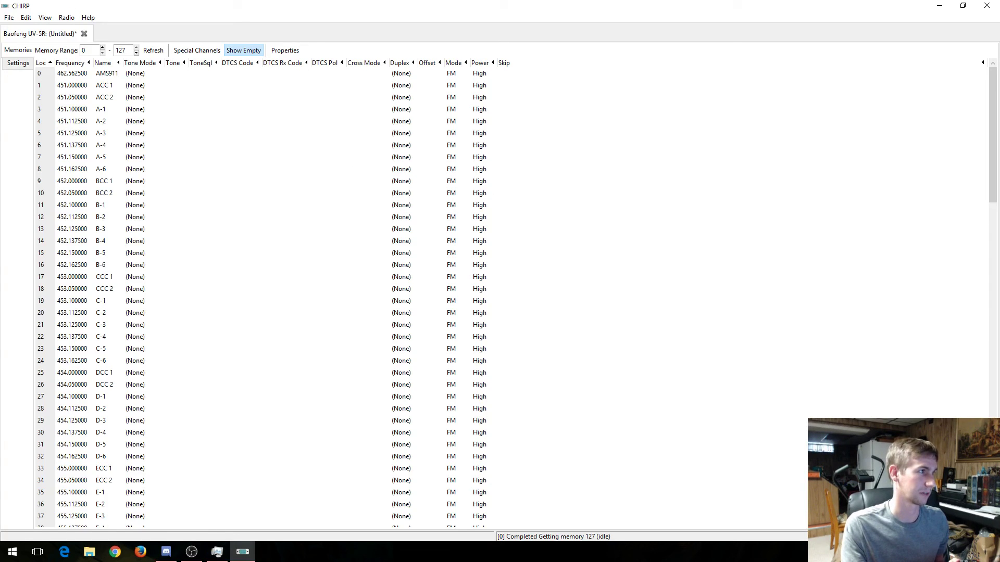
click(10, 17)
click(25, 83)
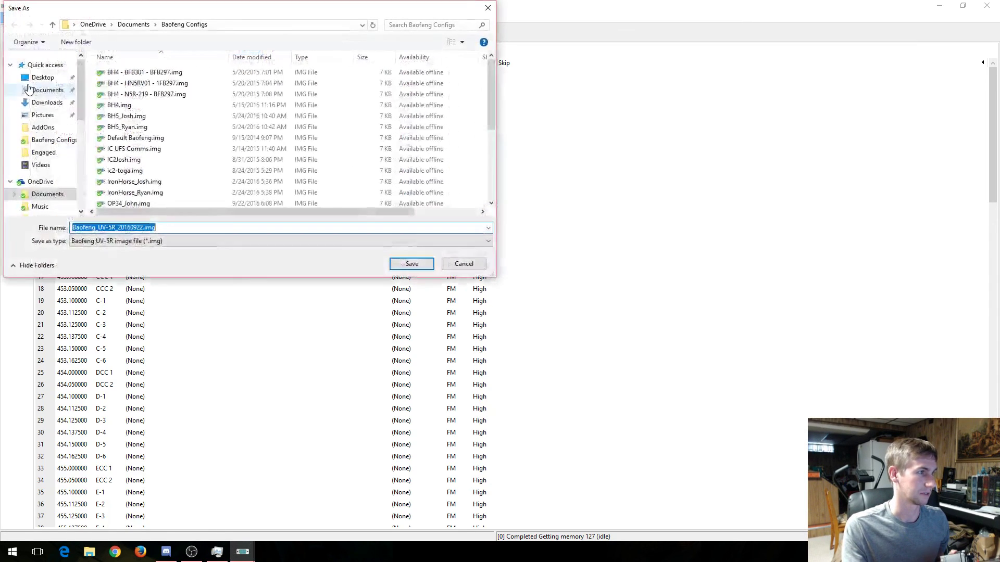
mouse_move(493, 71)
mouse_down()
mouse_move(494, 141)
mouse_move(480, 67)
mouse_up()
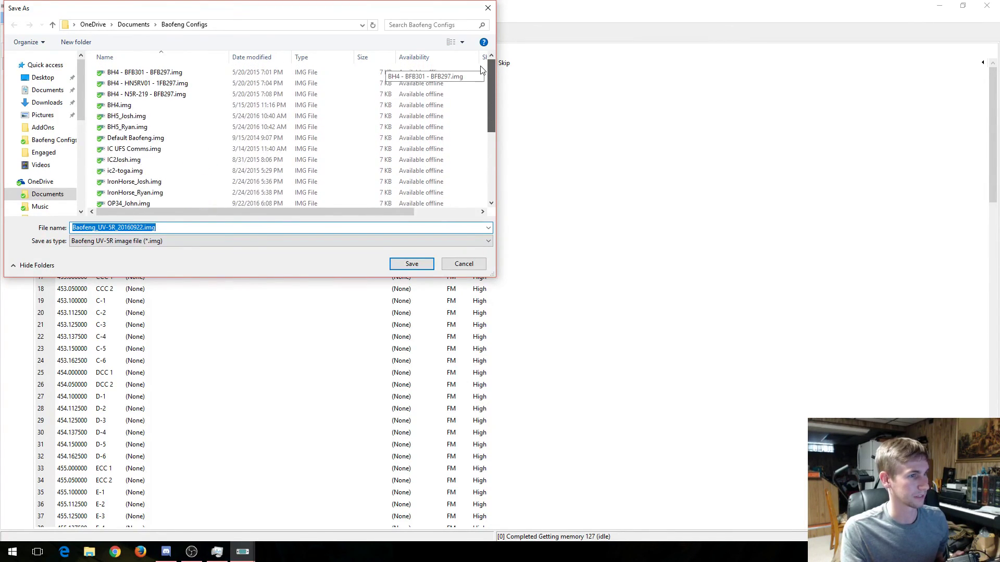
click(472, 266)
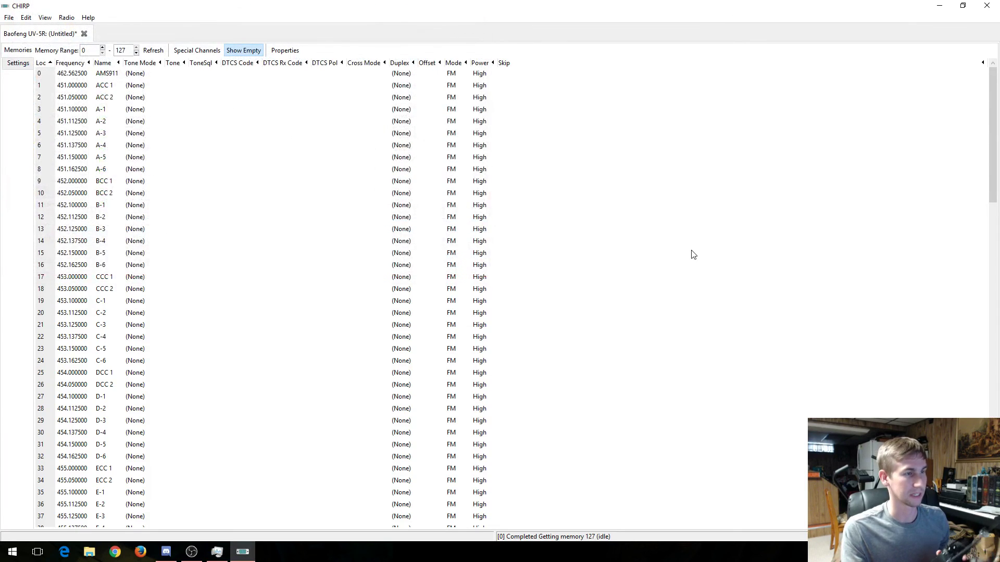